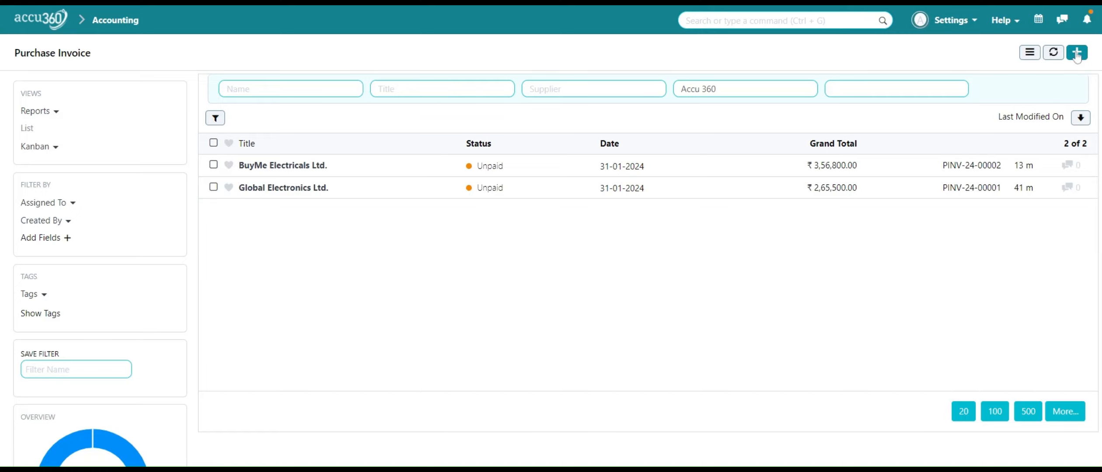
# Step: Start a new purchase invoice and open the full-page form for creating a new supplier from it
pyautogui.click(1077, 53)
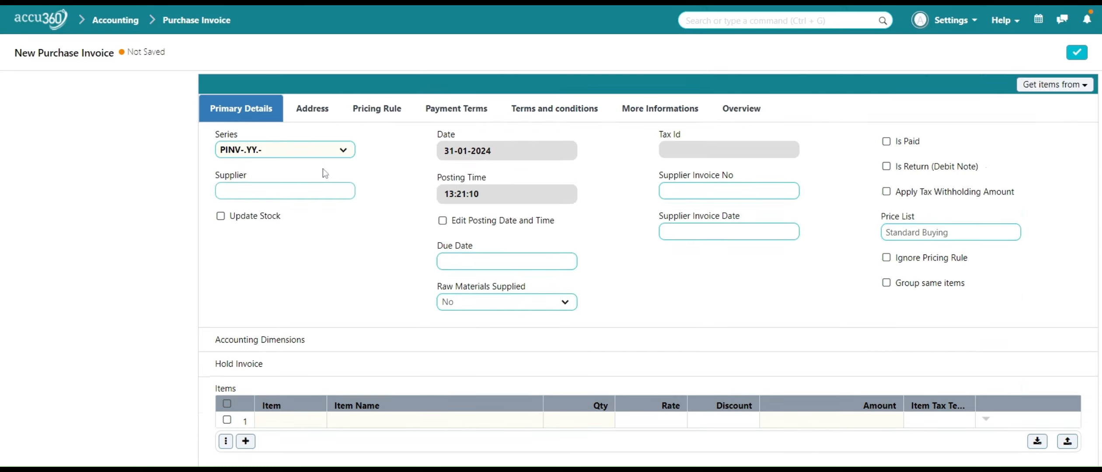
pyautogui.click(321, 191)
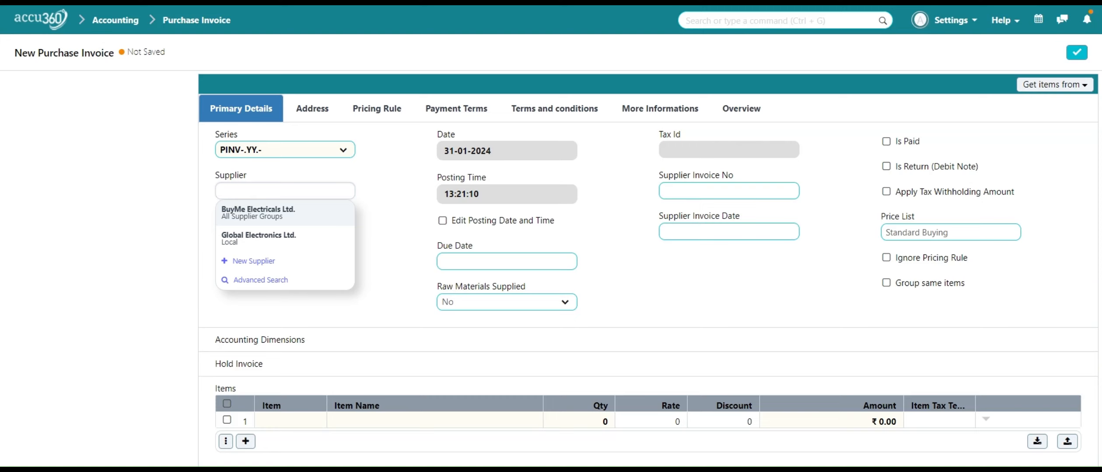
pyautogui.click(301, 261)
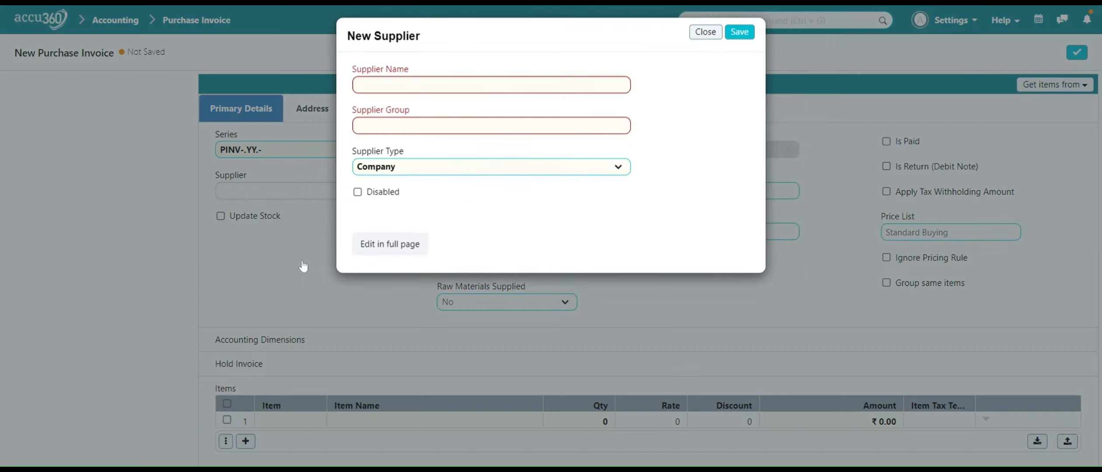
pyautogui.click(387, 253)
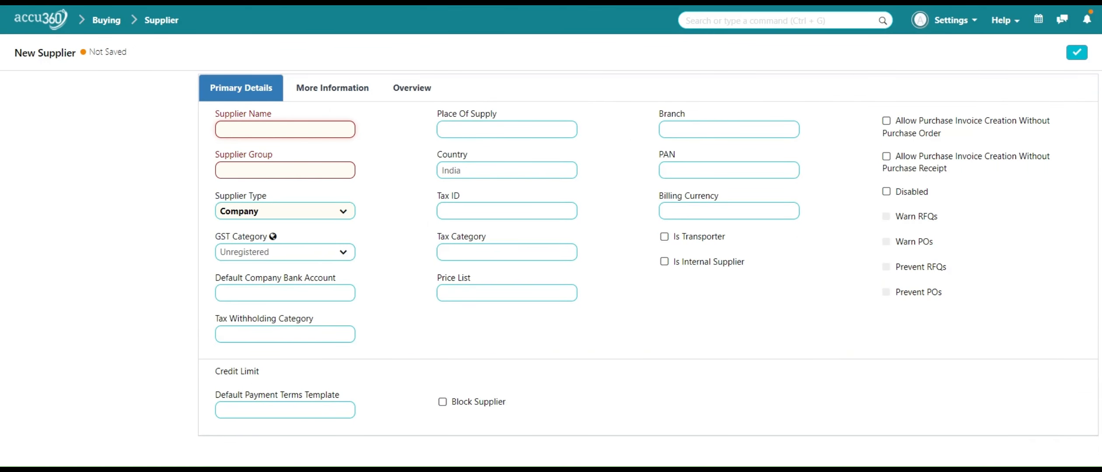
# Step: Name the new supplier All Consultant Pvt. Ltd. and assign it to the Services supplier group
pyautogui.write('All Consultant Pvt. Ltd.')
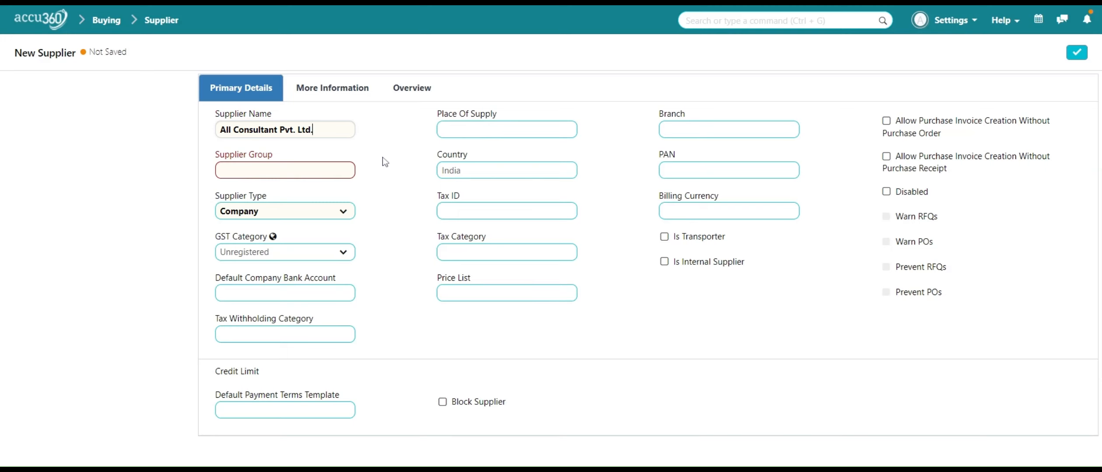
pyautogui.scroll(-1, 385, 162)
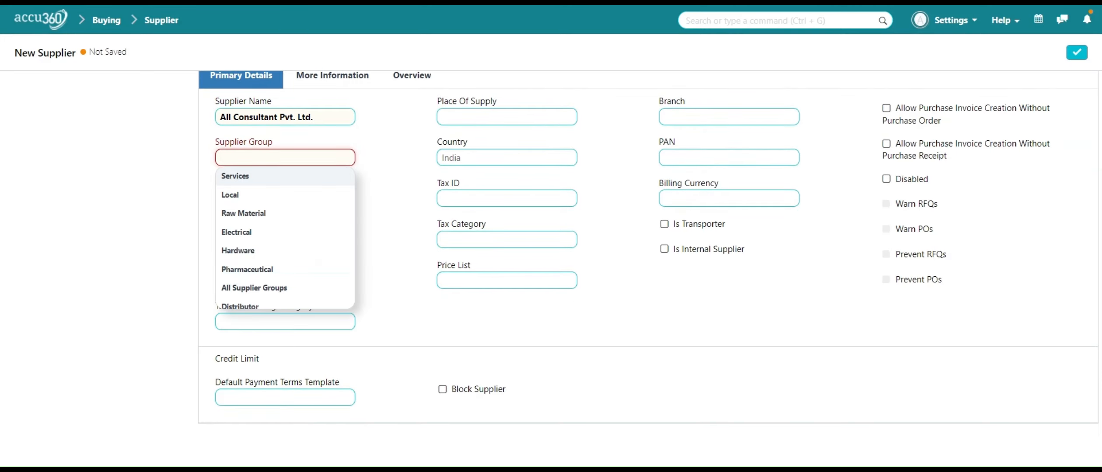
pyautogui.click(296, 185)
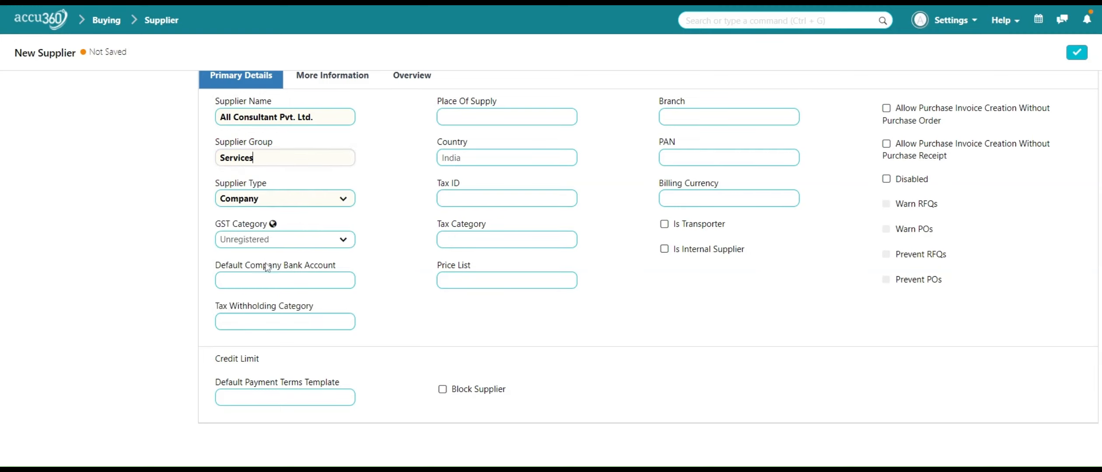
# Step: Set the supplier's GST category to Registered Regular and its place of supply to Delhi
pyautogui.click(300, 240)
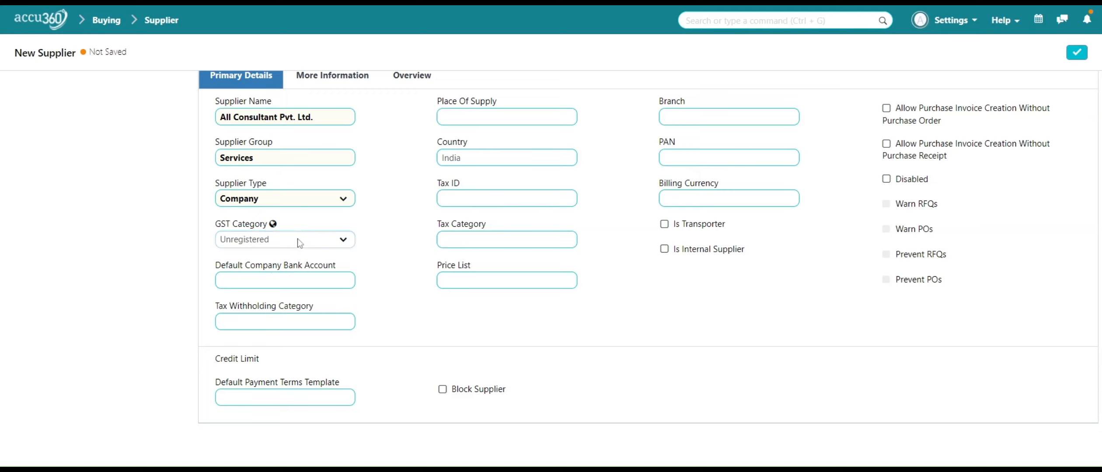
pyautogui.click(300, 256)
pyautogui.click(497, 118)
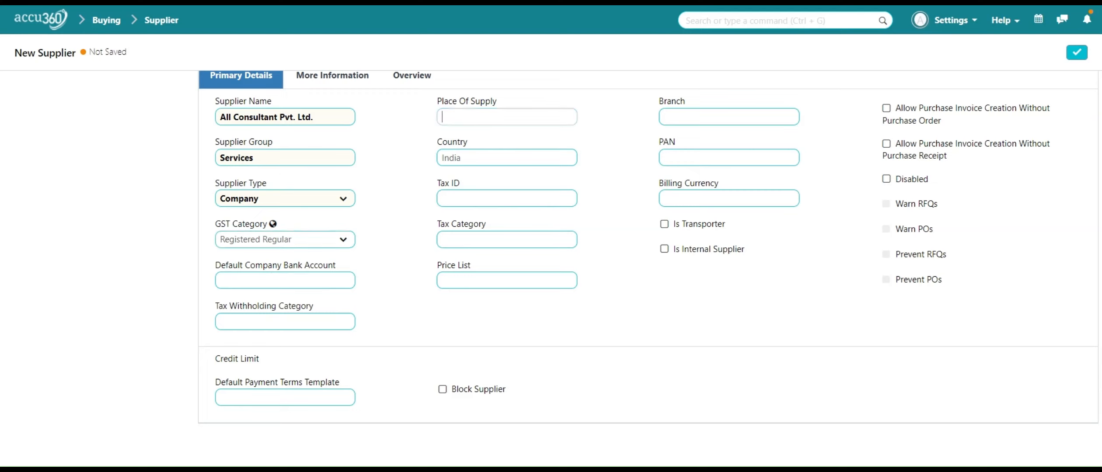
pyautogui.write('Delhi')
# Step: Allow purchase invoice creation without purchase order and without purchase receipt, and save the supplier
pyautogui.click(887, 110)
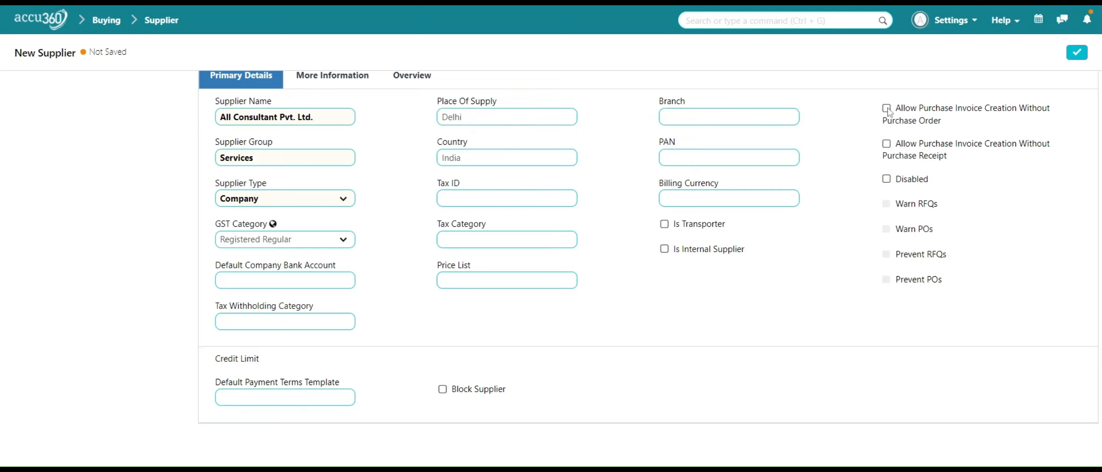
pyautogui.click(888, 144)
pyautogui.scroll(1, 989, 175)
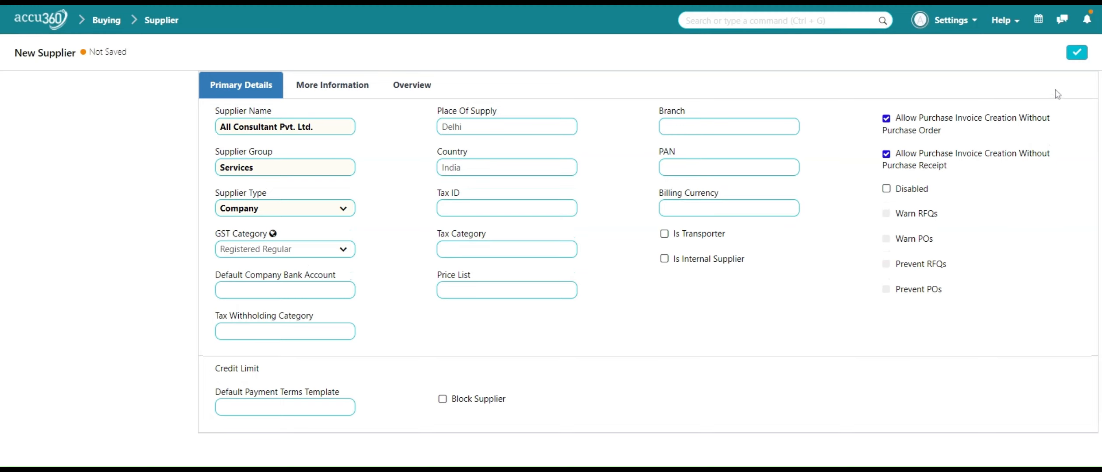
pyautogui.click(1080, 64)
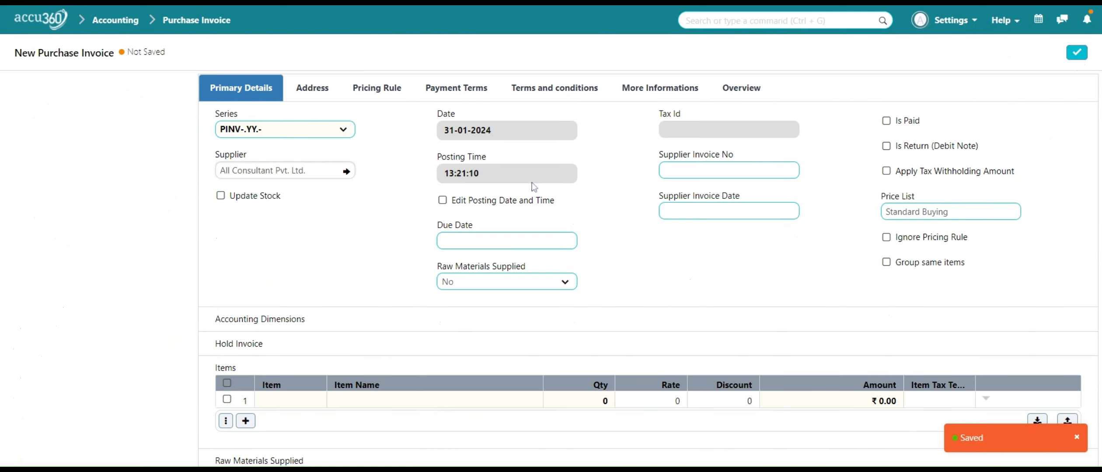
# Step: Open the invoice supplier's record and start a new address for it
pyautogui.click(348, 173)
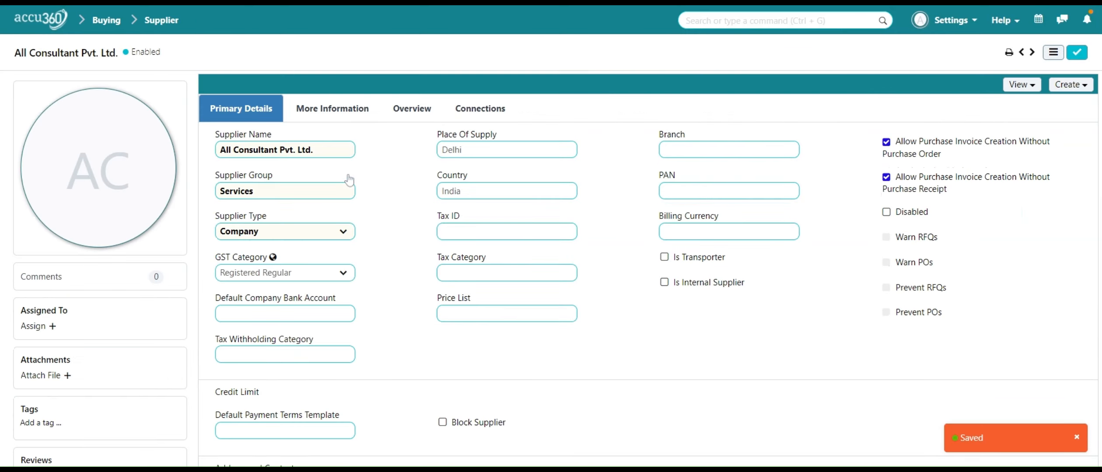
pyautogui.scroll(-2, 369, 186)
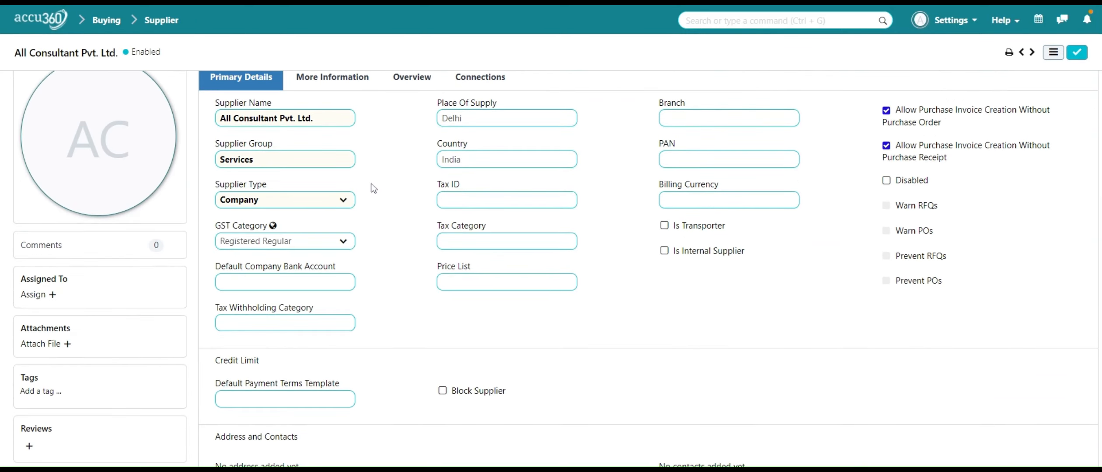
pyautogui.scroll(-3, 373, 188)
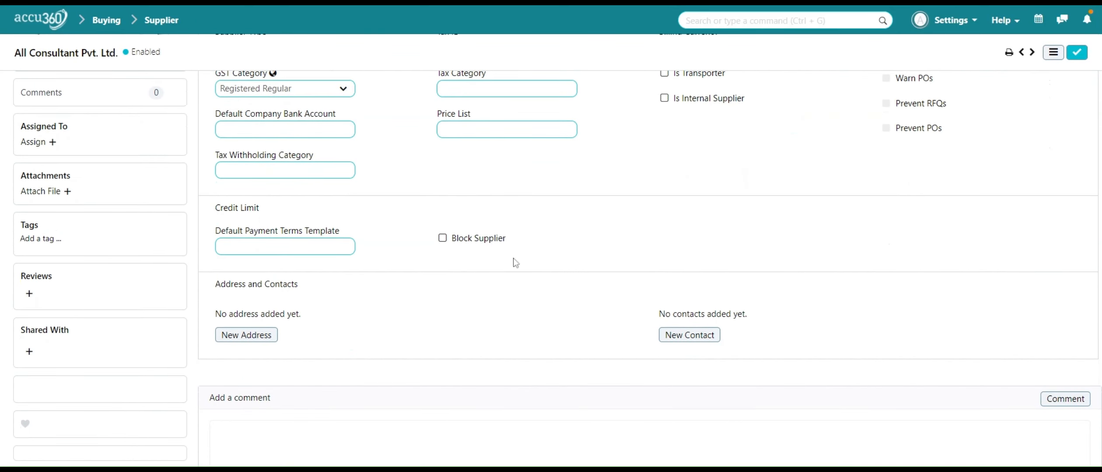
pyautogui.click(233, 340)
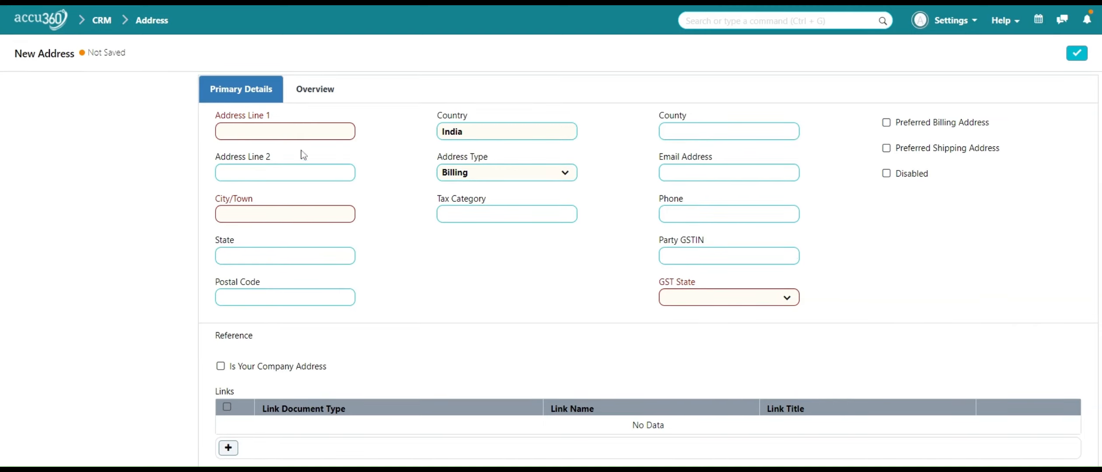
# Step: Paste the supplier's address into Address Line 1 and trim it down to the city name
pyautogui.click(298, 130)
pyautogui.hotkey('ctrl', 'v')
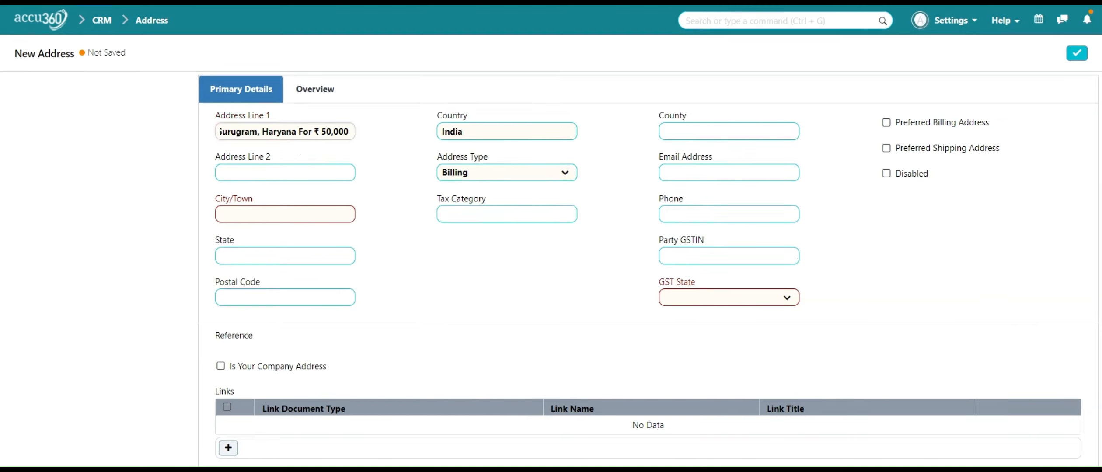
pyautogui.press('BackSpace')
pyautogui.press('BackSpace')
pyautogui.press('BackSpace')
pyautogui.press('BackSpace')
pyautogui.press('BackSpace')
pyautogui.press('BackSpace')
pyautogui.press('BackSpace')
pyautogui.press('BackSpace')
pyautogui.press('BackSpace')
pyautogui.press('BackSpace')
pyautogui.press('BackSpace')
pyautogui.press('BackSpace')
pyautogui.press('BackSpace')
pyautogui.press('BackSpace')
pyautogui.press('BackSpace')
pyautogui.press('BackSpace')
pyautogui.press('BackSpace')
pyautogui.press('BackSpace')
pyautogui.press('BackSpace')
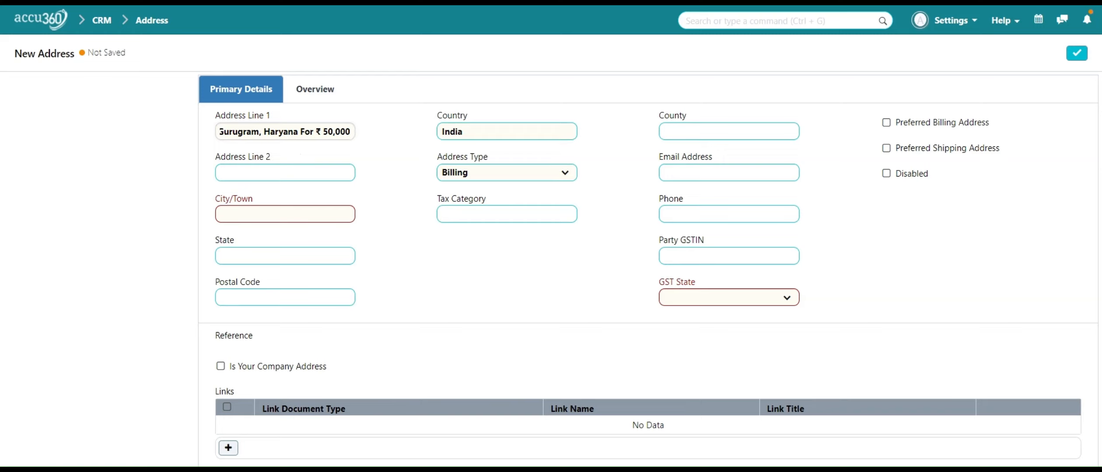
pyautogui.press('BackSpace')
pyautogui.press('BackSpace')
pyautogui.press('BackSpace')
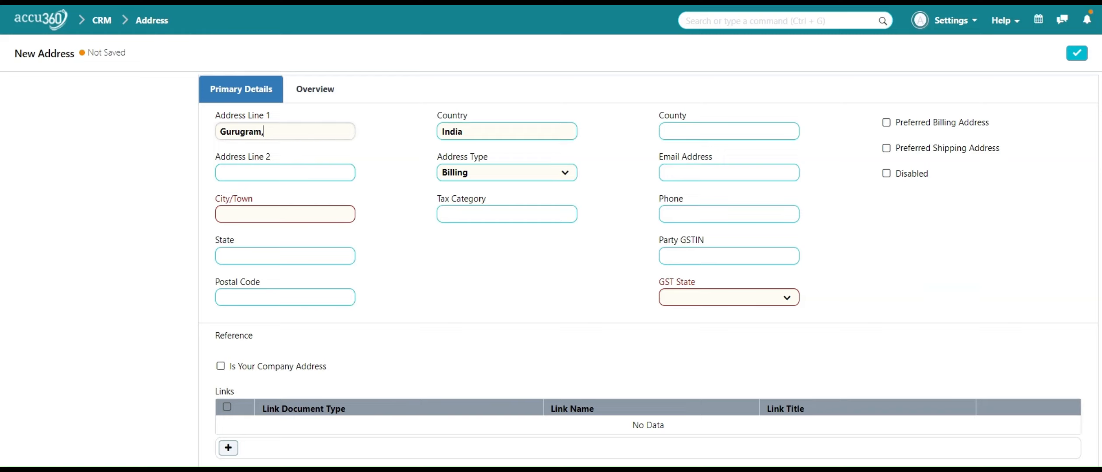
# Step: Fill in the city, state and postal code of the supplier's address
pyautogui.click(281, 214)
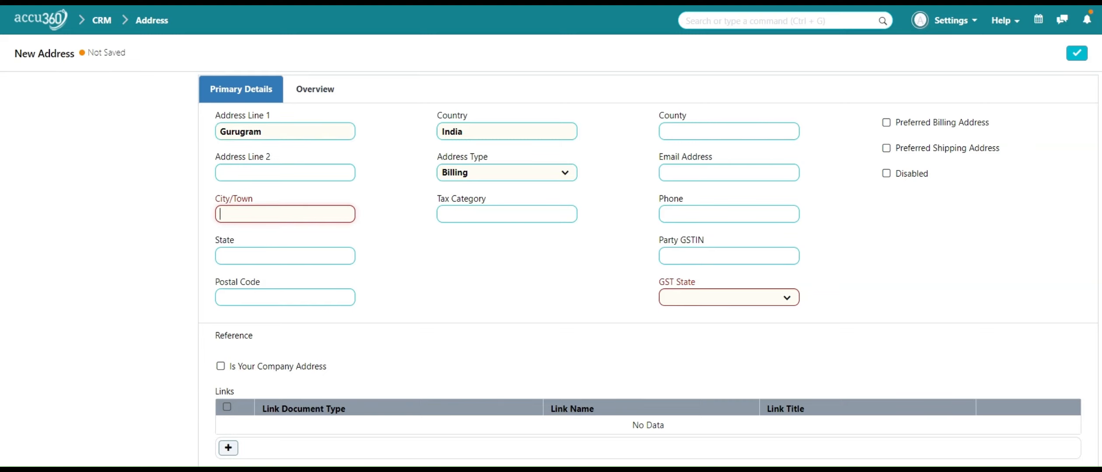
pyautogui.write('G')
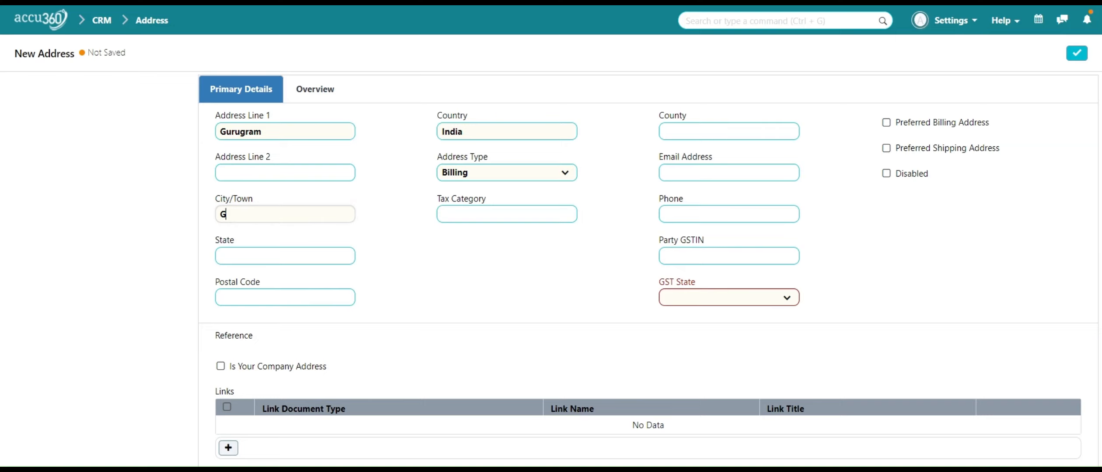
pyautogui.write('urugram')
pyautogui.click(296, 254)
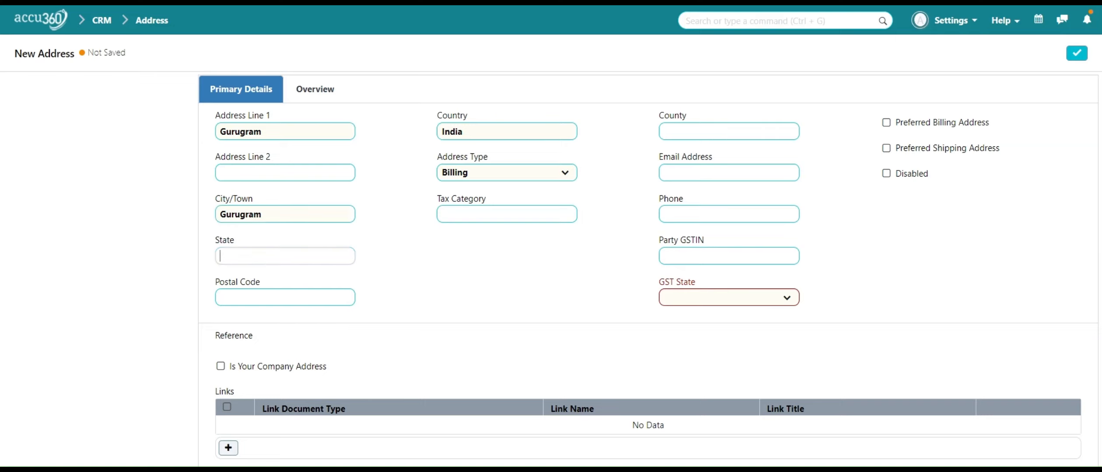
pyautogui.write('Haryana')
pyautogui.press('Tab')
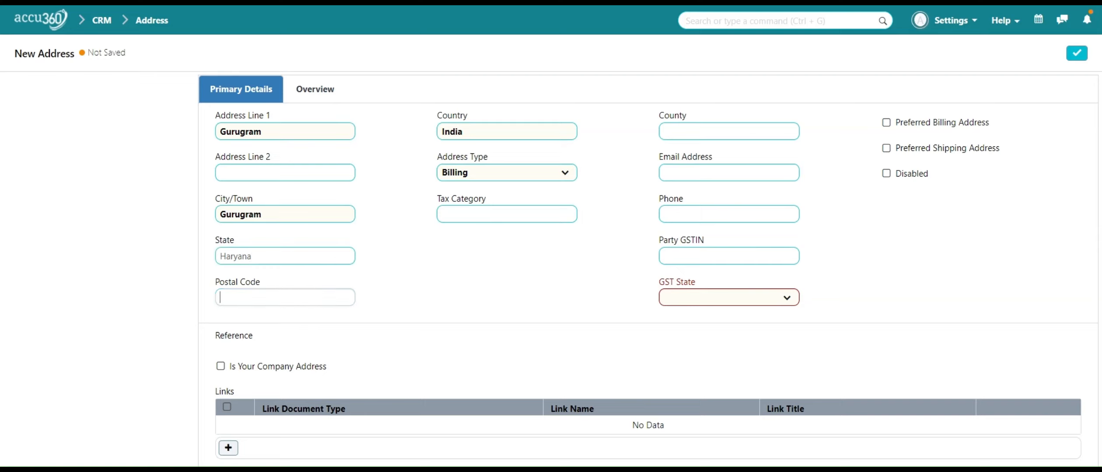
pyautogui.click(397, 6)
pyautogui.press('Tab')
pyautogui.write('123456')
pyautogui.click(478, 271)
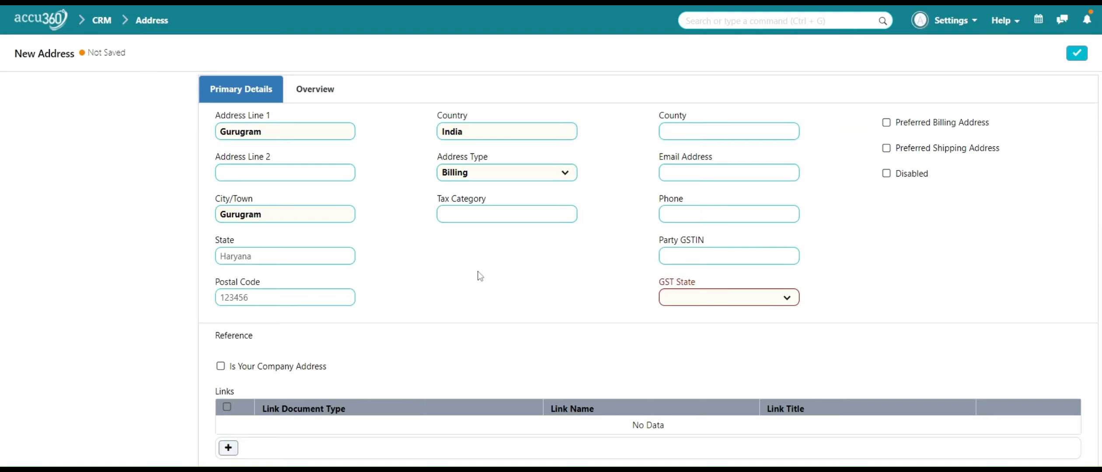
# Step: Enter India as the address's county and set its GST State to Haryana
pyautogui.click(722, 131)
pyautogui.write('i')
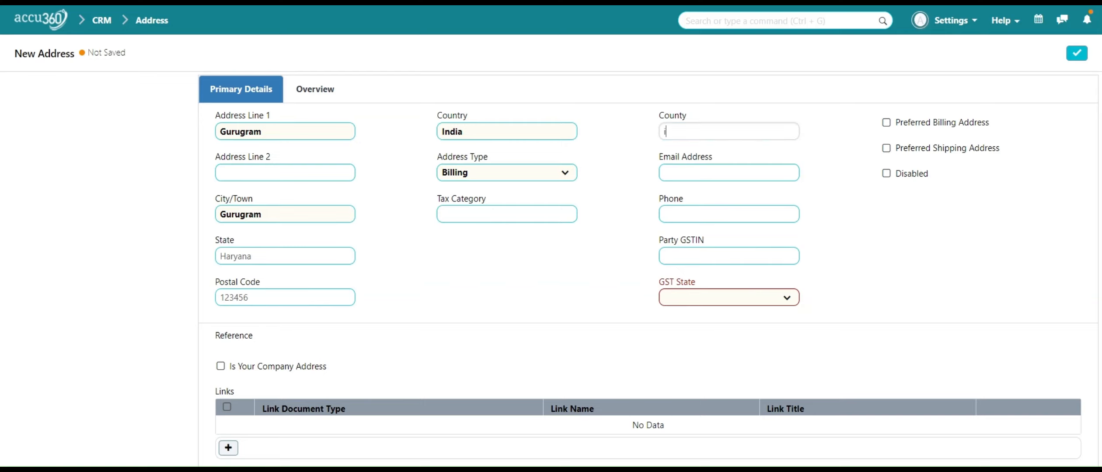
pyautogui.write('India')
pyautogui.click(746, 310)
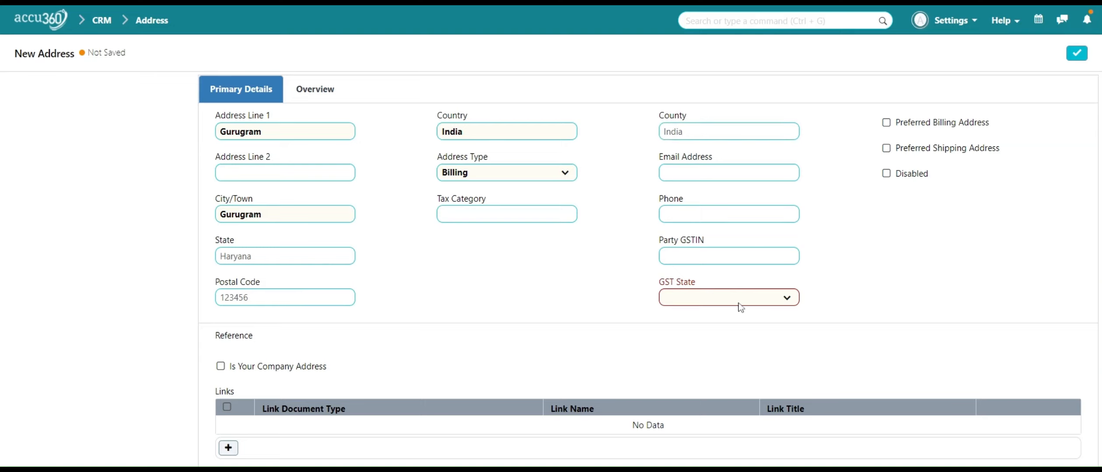
pyautogui.click(737, 301)
pyautogui.press('h')
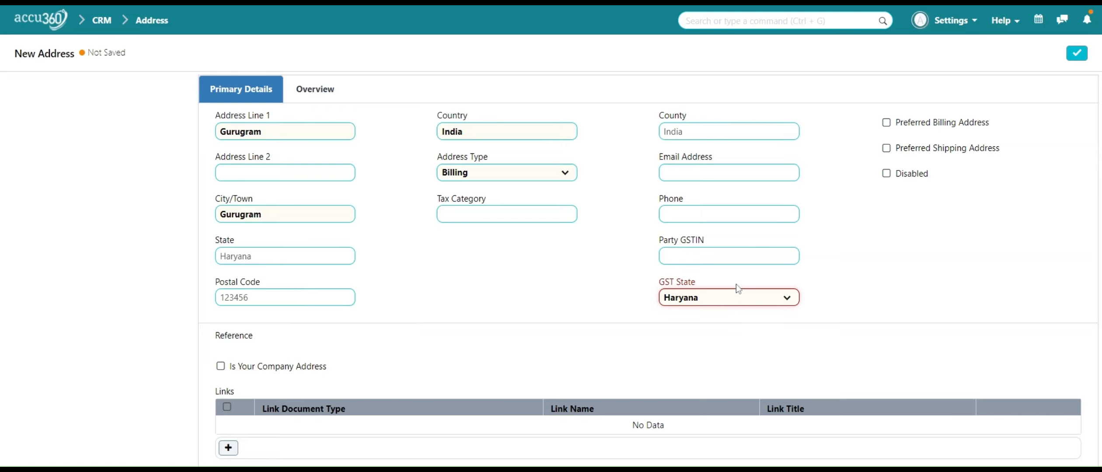
pyautogui.click(745, 196)
# Step: Mark the address as the preferred billing and shipping address and try to save it
pyautogui.click(886, 123)
pyautogui.click(887, 149)
pyautogui.scroll(-1, 787, 214)
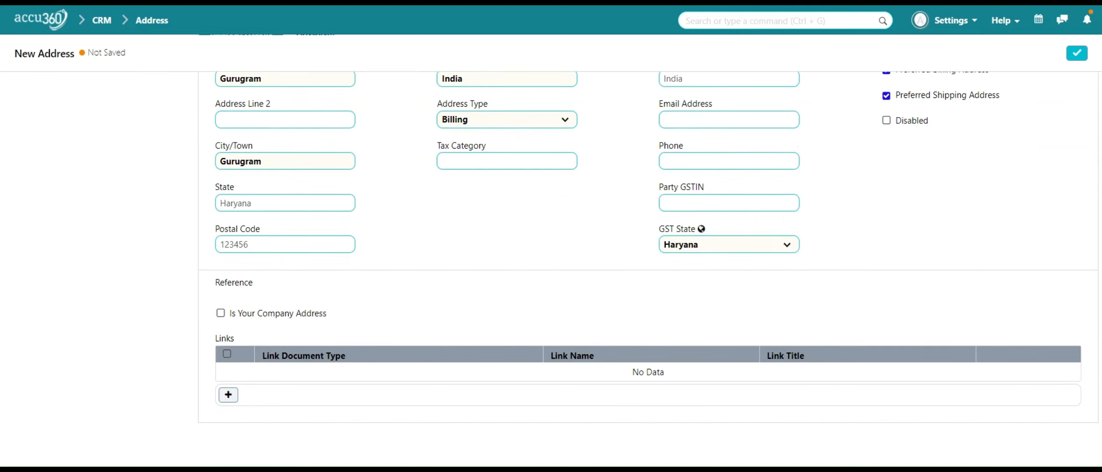
pyautogui.scroll(1, 956, 194)
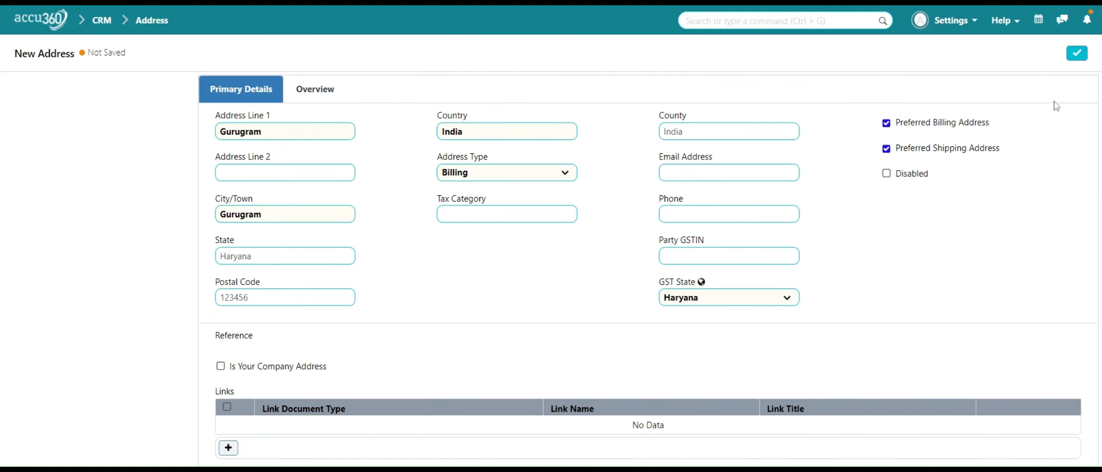
pyautogui.click(1077, 56)
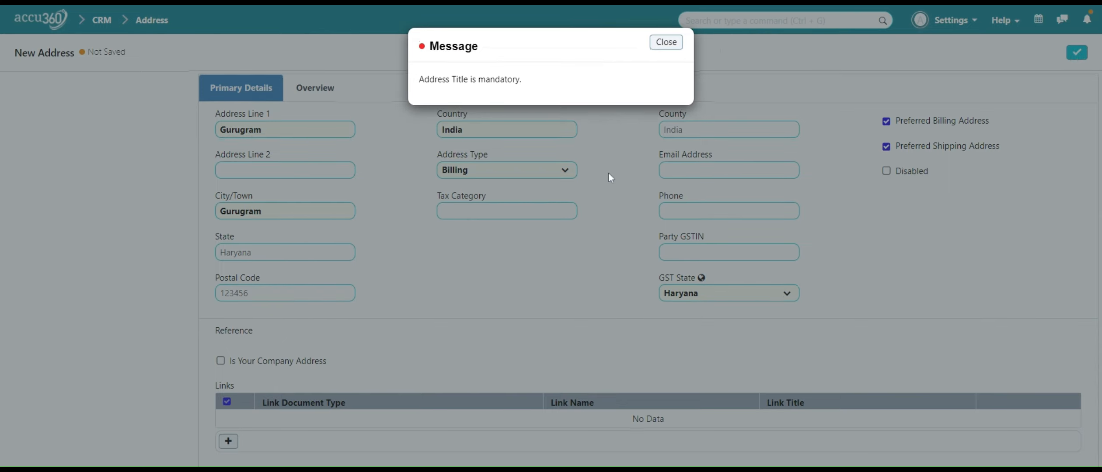
# Step: Dismiss the missing title message and add a link row to the address with Supplier as its document type
pyautogui.scroll(-1, 609, 173)
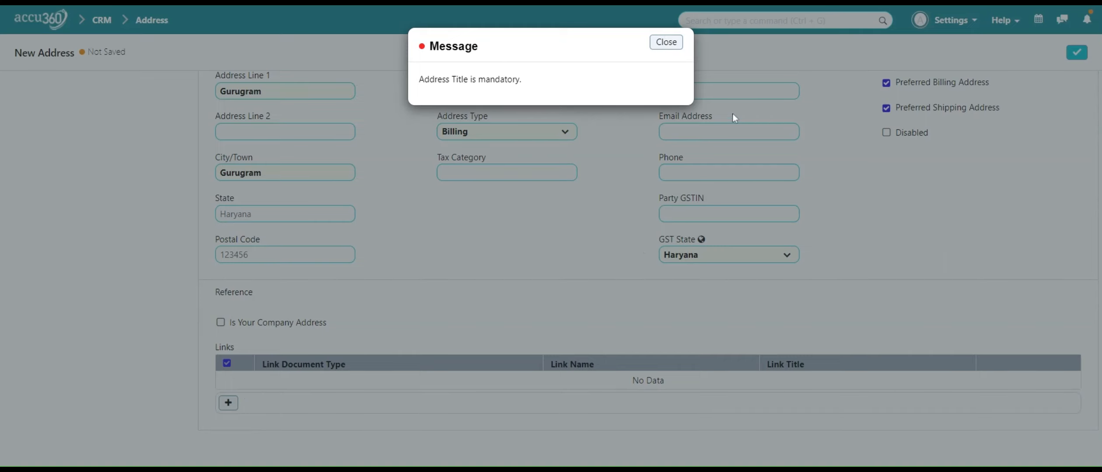
pyautogui.click(667, 43)
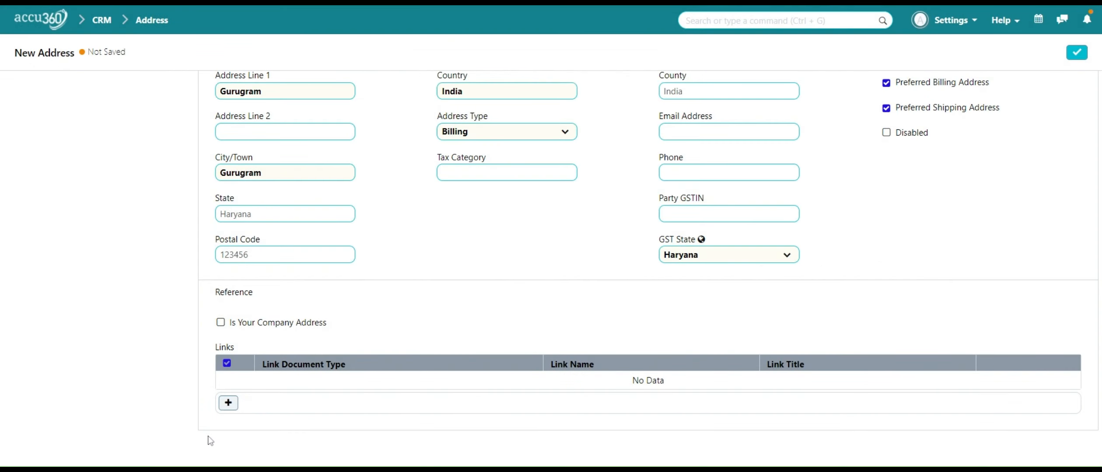
pyautogui.click(229, 403)
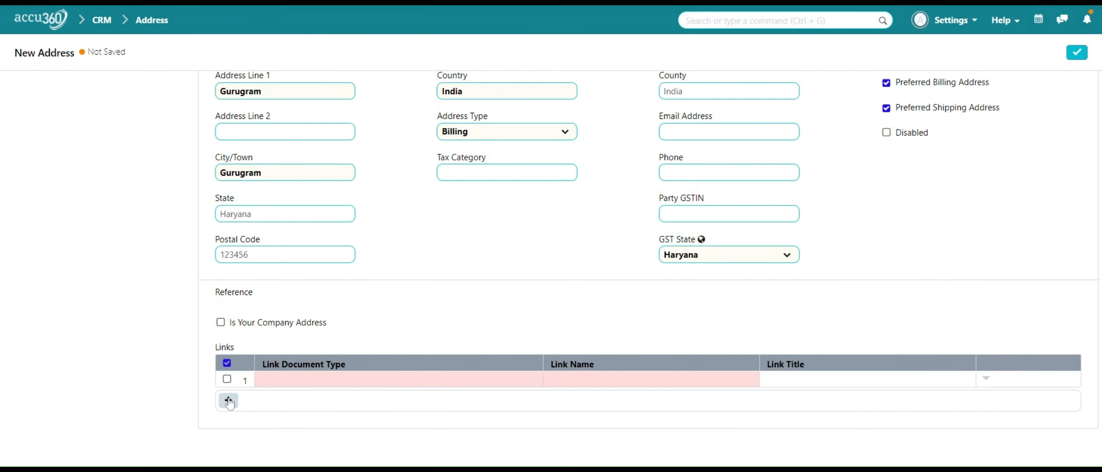
pyautogui.click(332, 381)
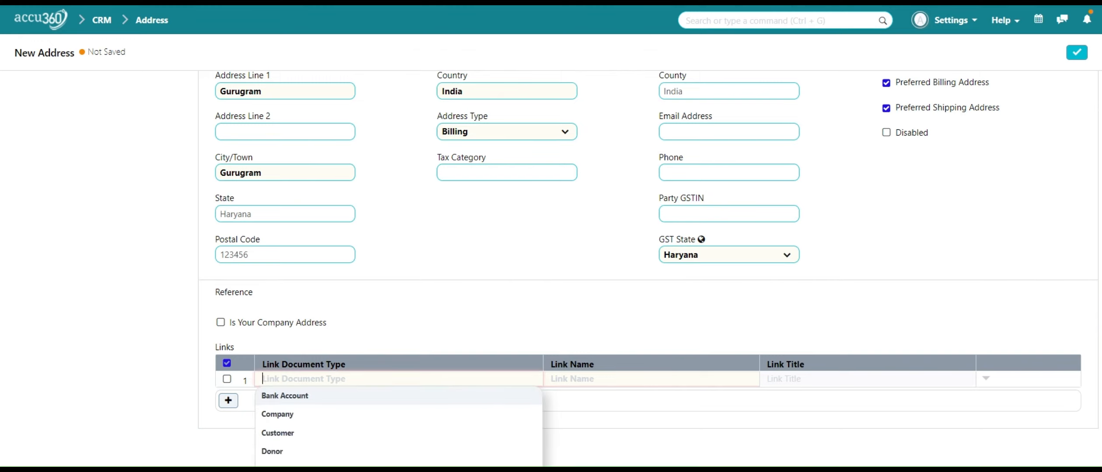
pyautogui.write('su')
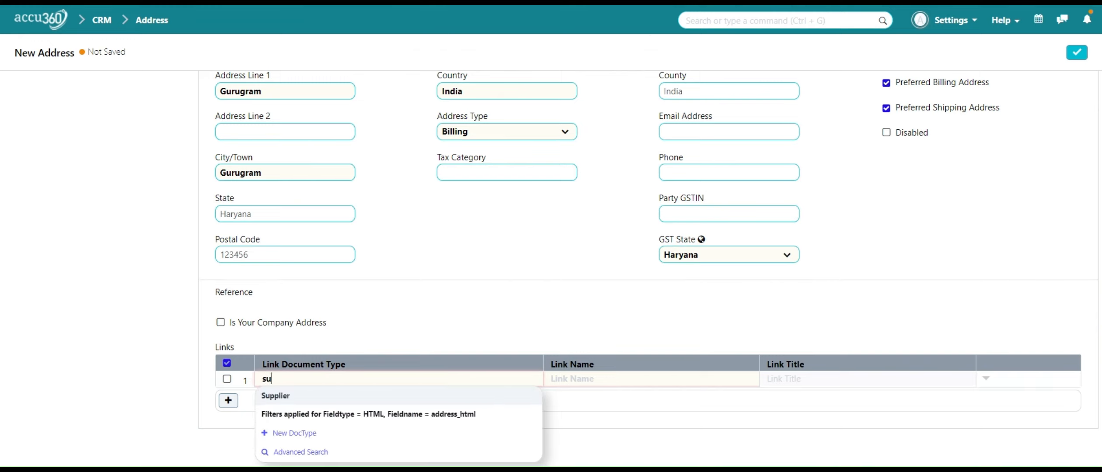
pyautogui.click(350, 405)
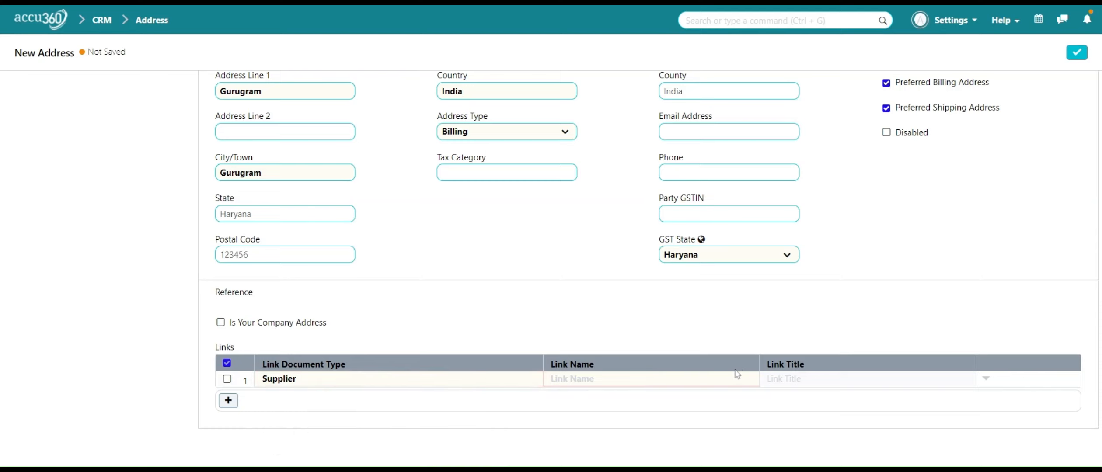
# Step: Link the address to the supplier All Consultant Pvt. Ltd. and save it
pyautogui.press('Tab')
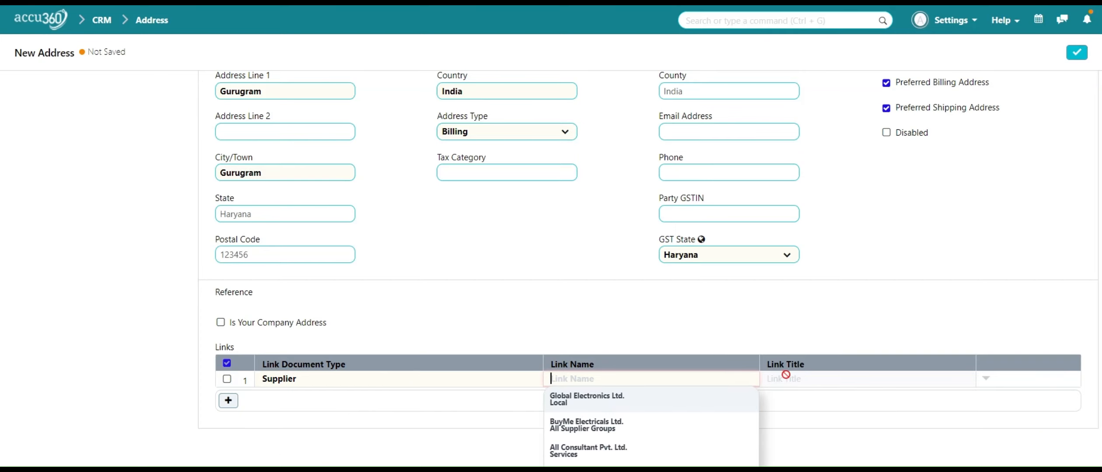
pyautogui.scroll(-1, 787, 375)
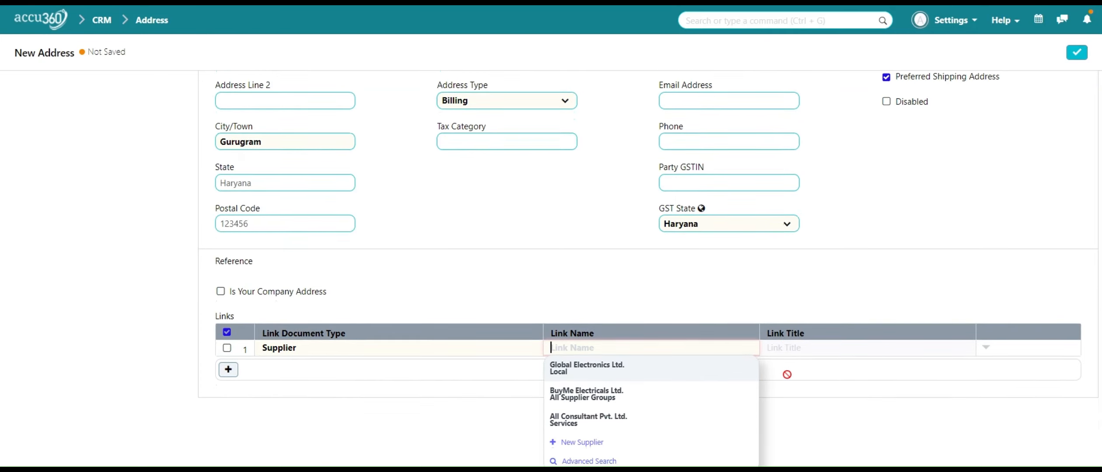
pyautogui.click(625, 423)
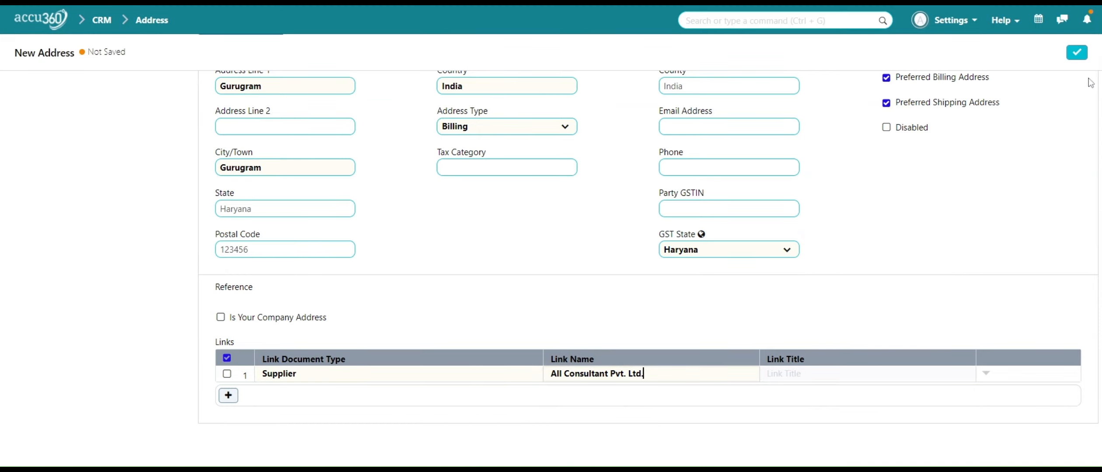
pyautogui.click(1077, 53)
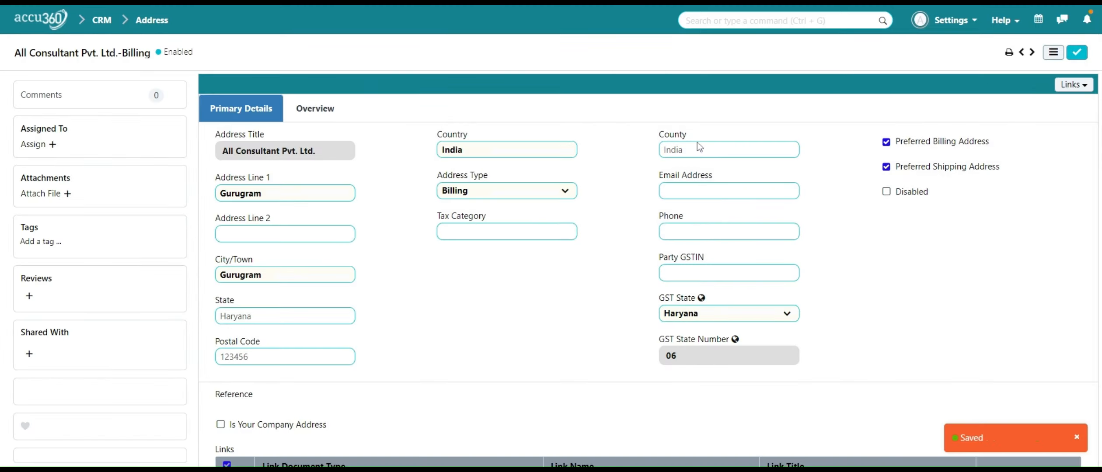
pyautogui.scroll(-2, 520, 176)
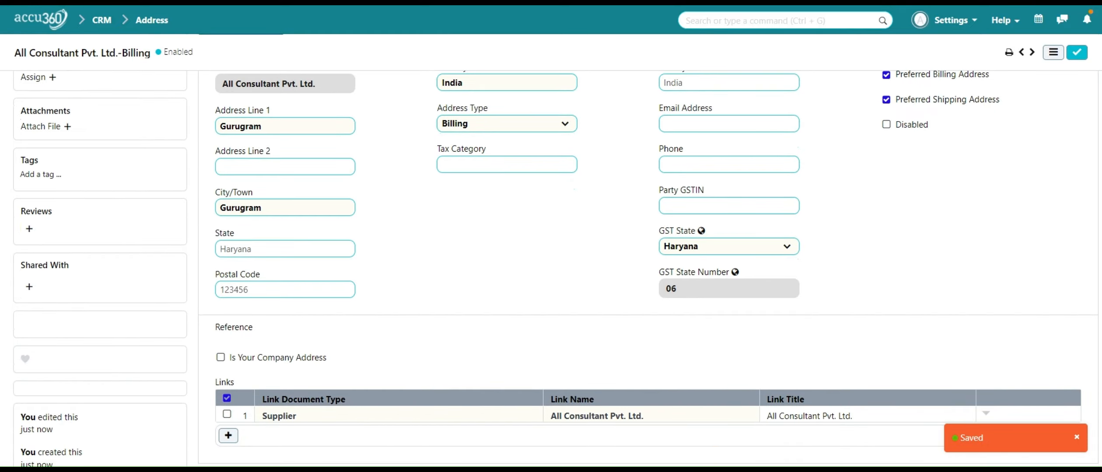
pyautogui.scroll(2, 520, 176)
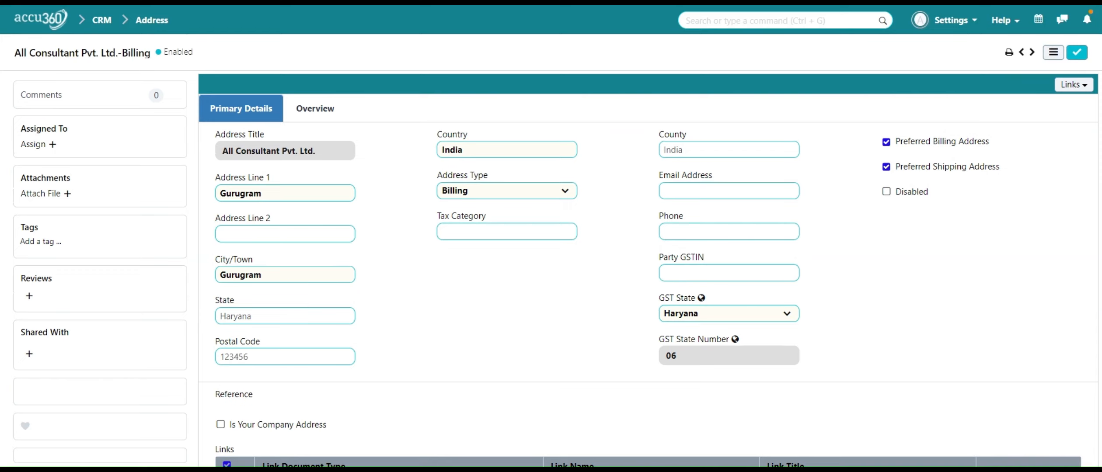
# Step: Open the Item list among the Stock module's items and pricing records
pyautogui.click(938, 31)
pyautogui.click(919, 151)
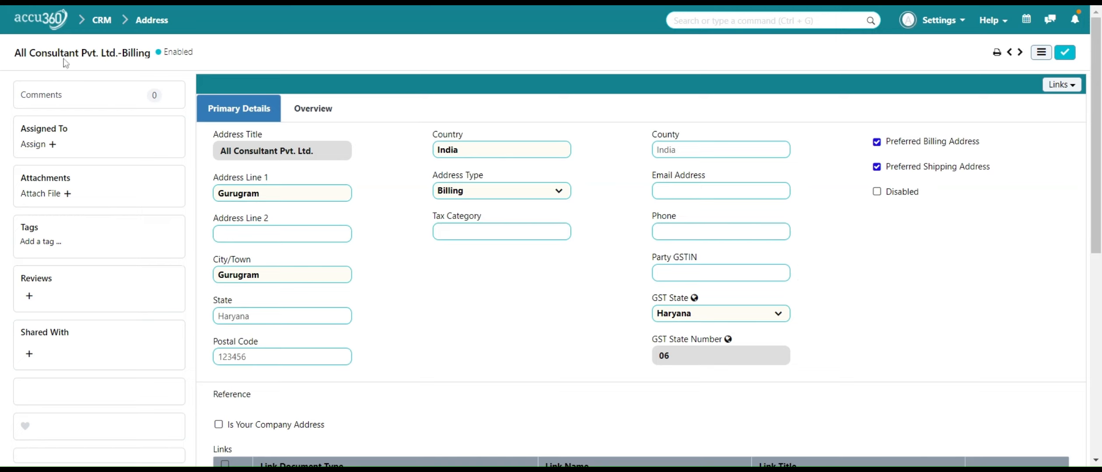
pyautogui.click(44, 27)
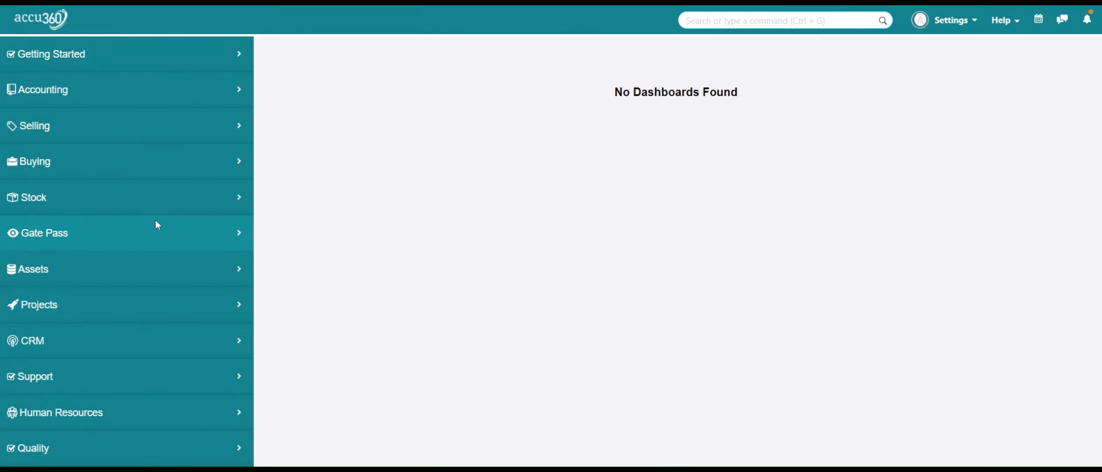
pyautogui.click(165, 199)
pyautogui.scroll(-2, 166, 201)
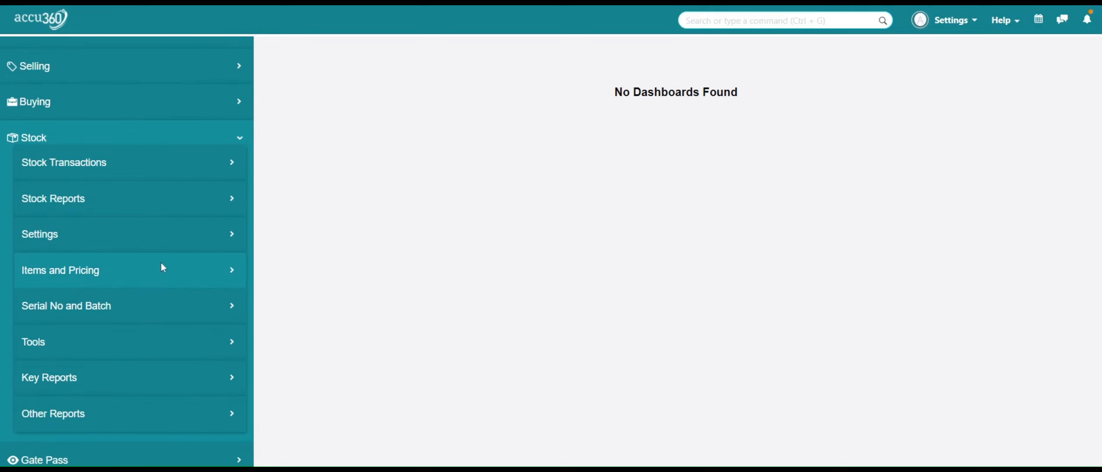
pyautogui.click(163, 278)
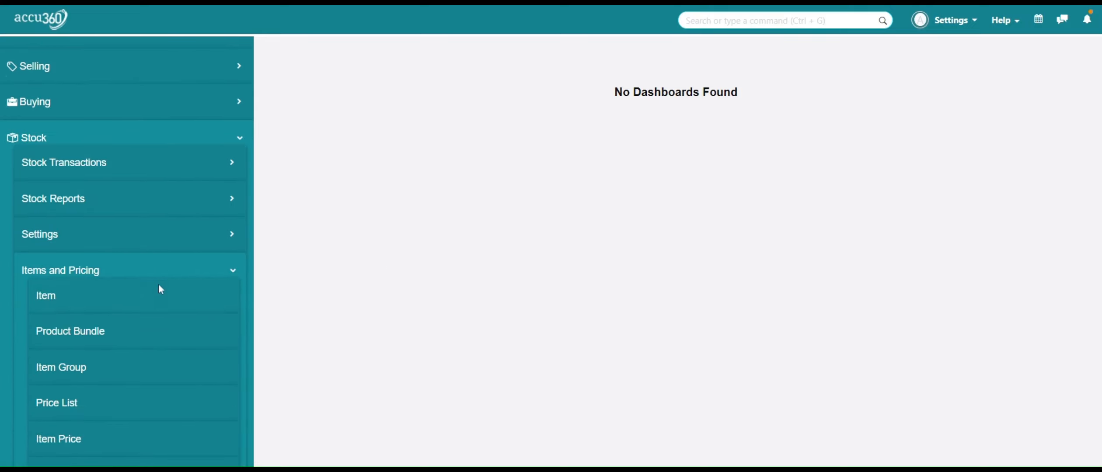
pyautogui.click(157, 296)
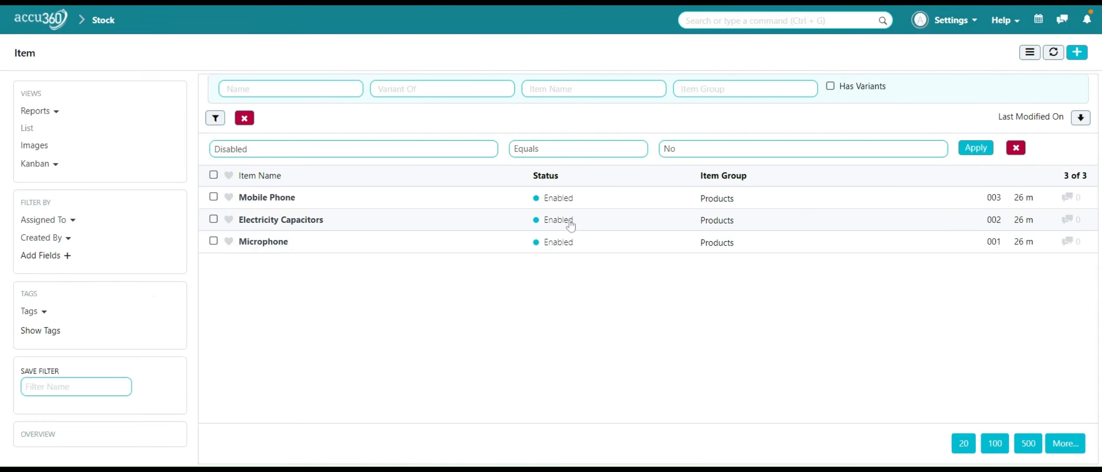
# Step: Start a new item with code 004 and the name "legal consultancy service"
pyautogui.click(1078, 52)
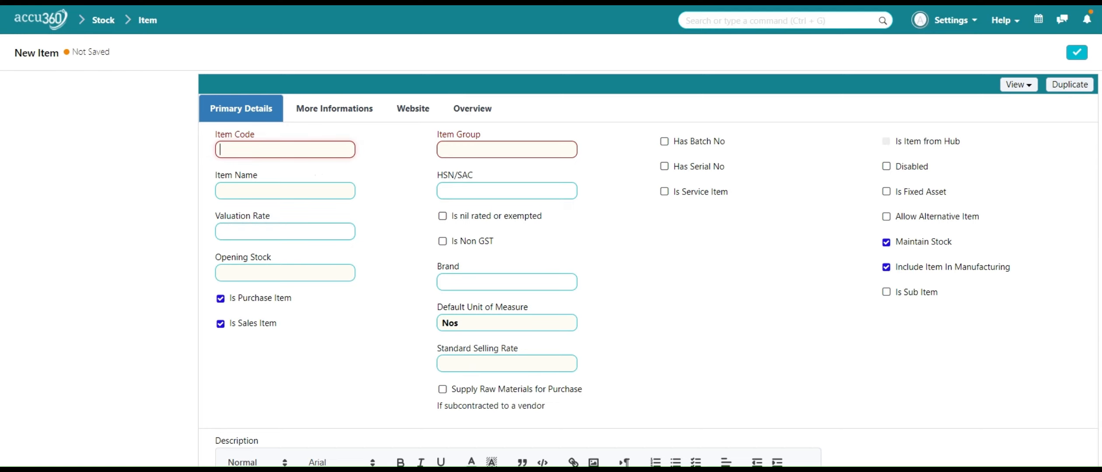
pyautogui.write('004')
pyautogui.press('Tab')
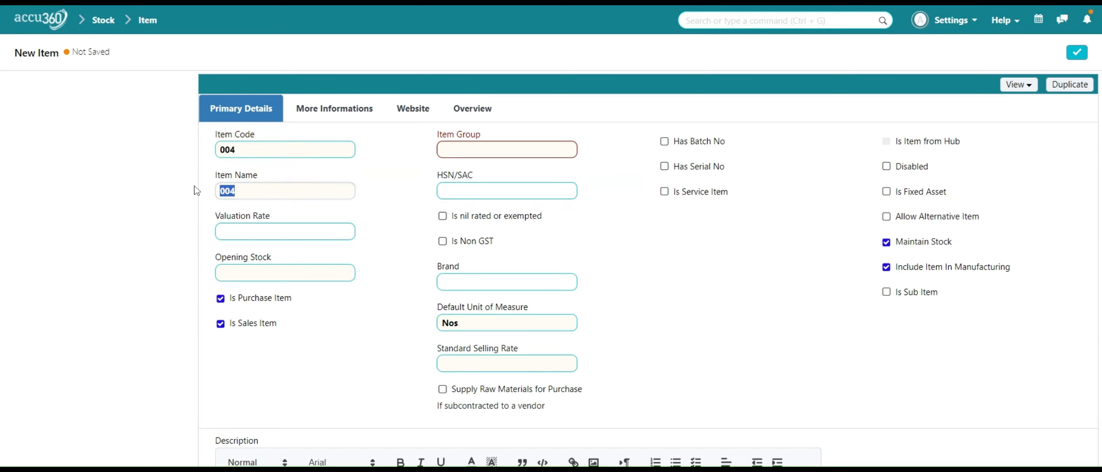
pyautogui.write('legal consultancy ')
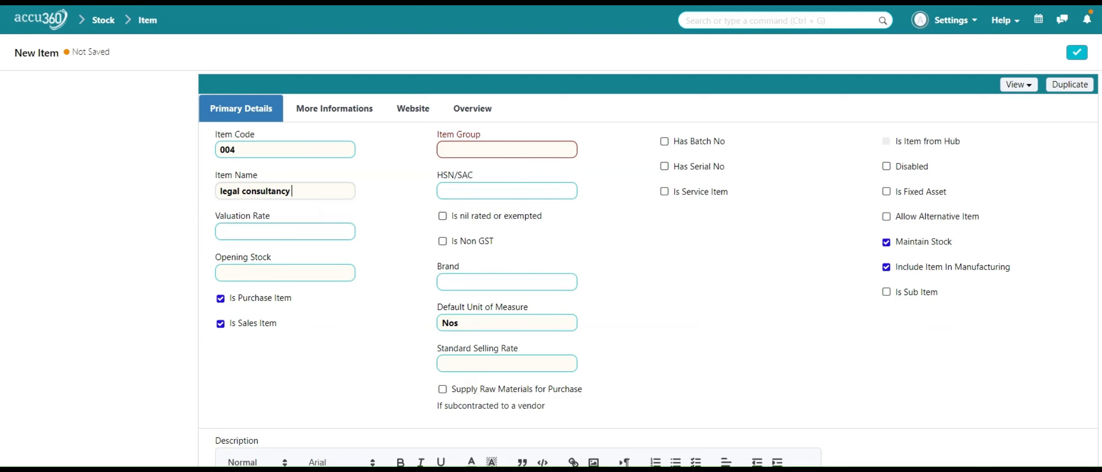
pyautogui.write('service')
# Step: Keep the item marked as a purchase item and unmark it as a sales item
pyautogui.scroll(-1, 357, 252)
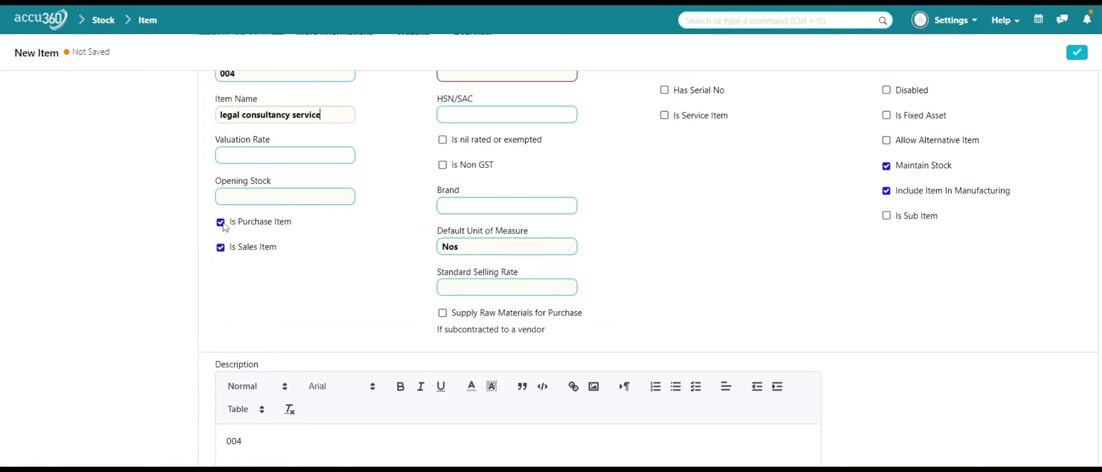
pyautogui.click(220, 223)
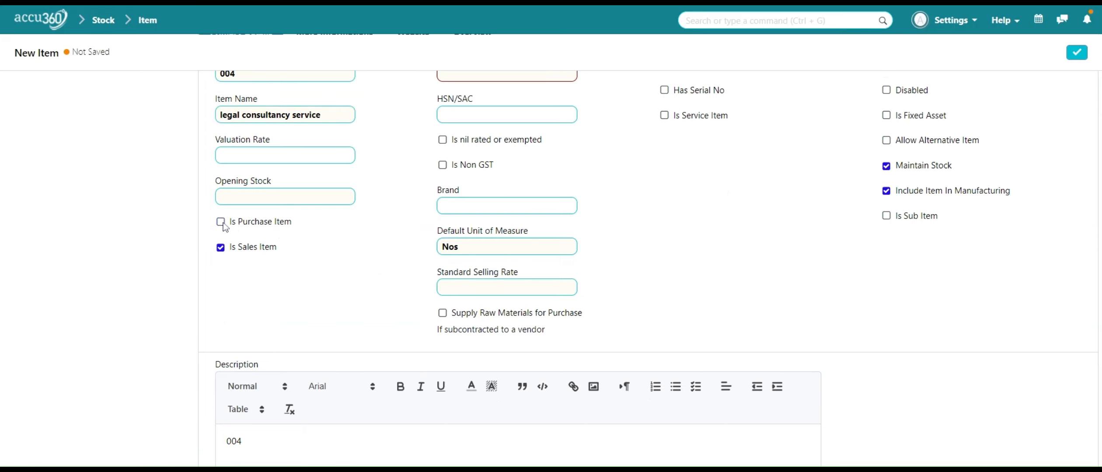
pyautogui.click(221, 222)
pyautogui.click(222, 247)
# Step: Assign the new item to the Services item group
pyautogui.scroll(2, 420, 208)
pyautogui.click(490, 151)
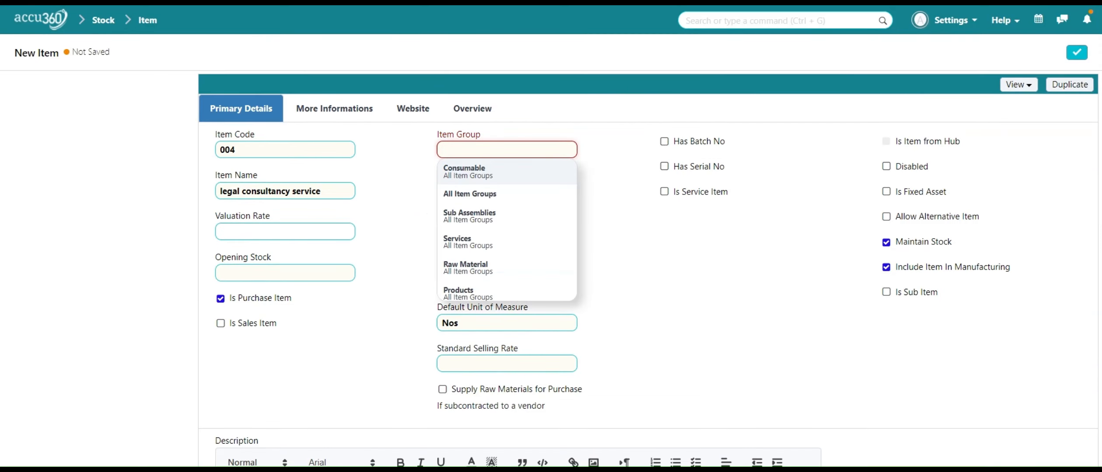
pyautogui.click(494, 243)
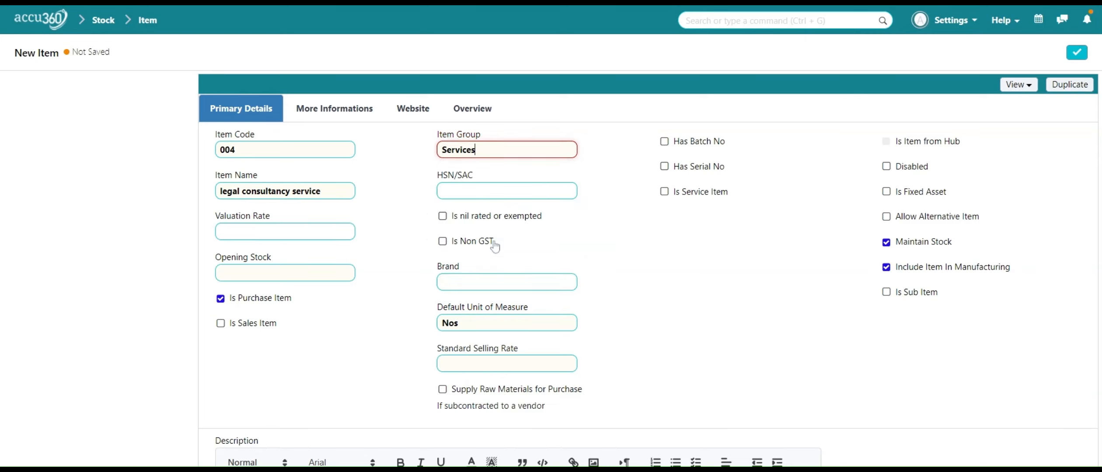
pyautogui.click(650, 222)
pyautogui.scroll(-1, 652, 221)
pyautogui.scroll(-1, 651, 221)
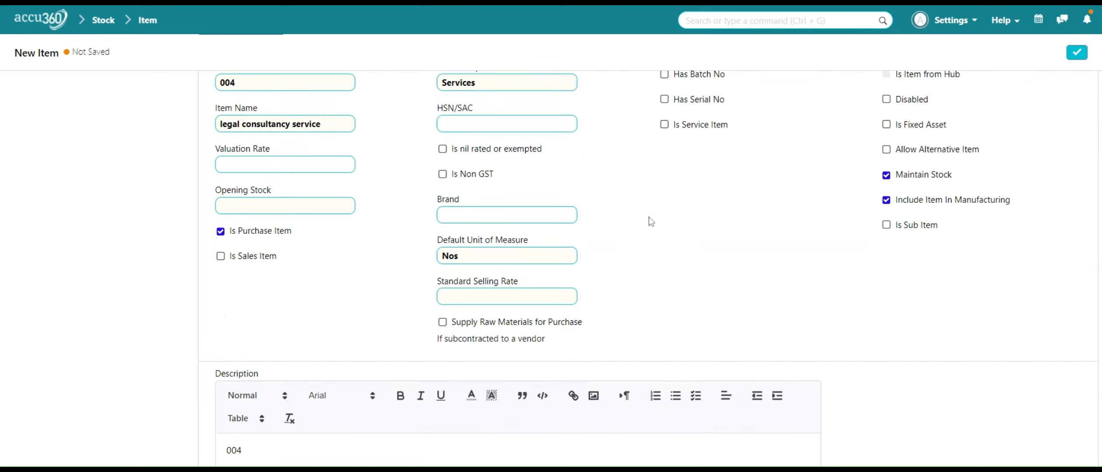
pyautogui.scroll(1, 651, 222)
pyautogui.scroll(1, 651, 221)
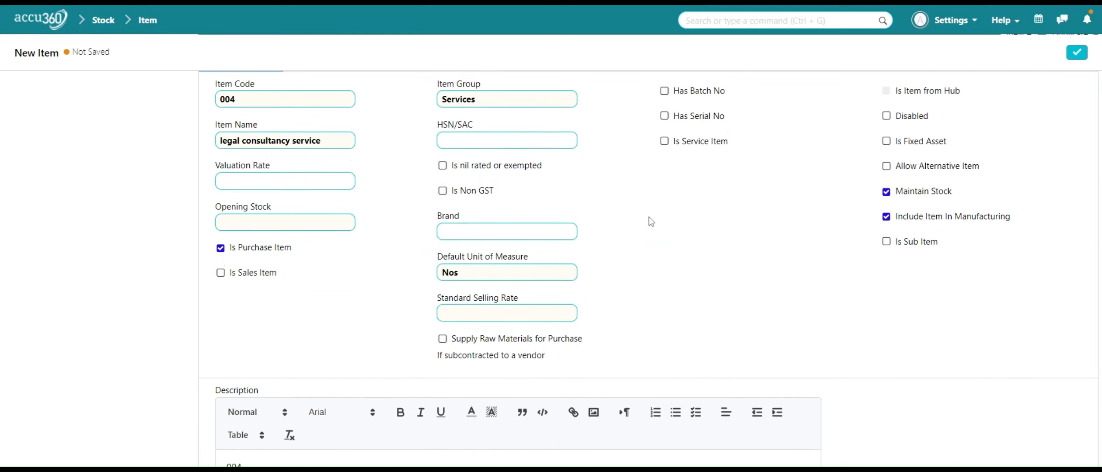
pyautogui.scroll(1, 647, 232)
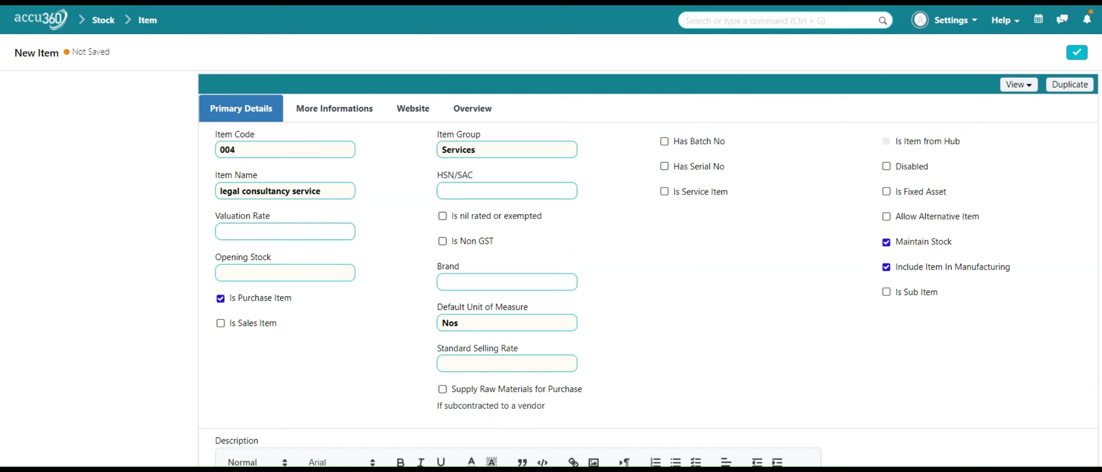
# Step: Clear the item's default unit of measure and start a new unit named "job" in the full-page form
pyautogui.click(477, 323)
pyautogui.doubleClick(477, 323)
pyautogui.press('Right')
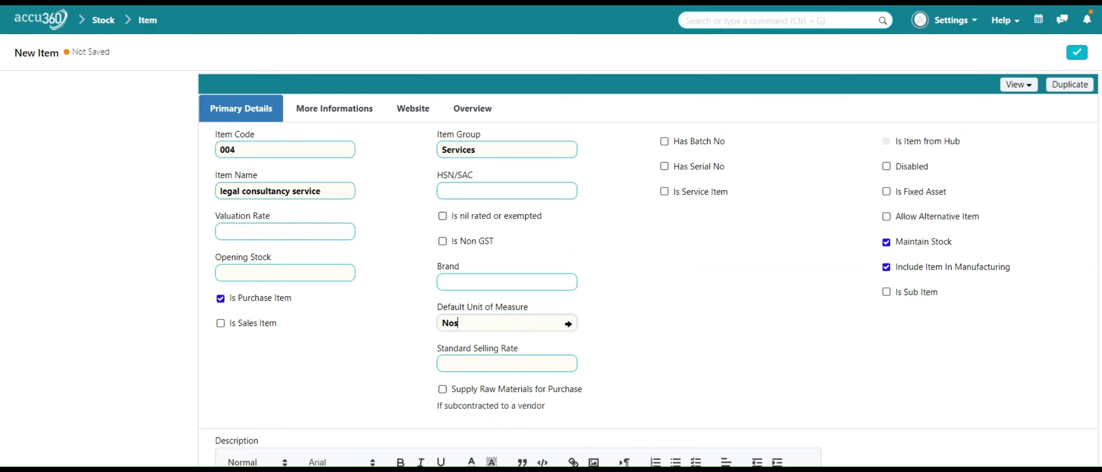
pyautogui.press('BackSpace')
pyautogui.press('BackSpace')
pyautogui.press('BackSpace')
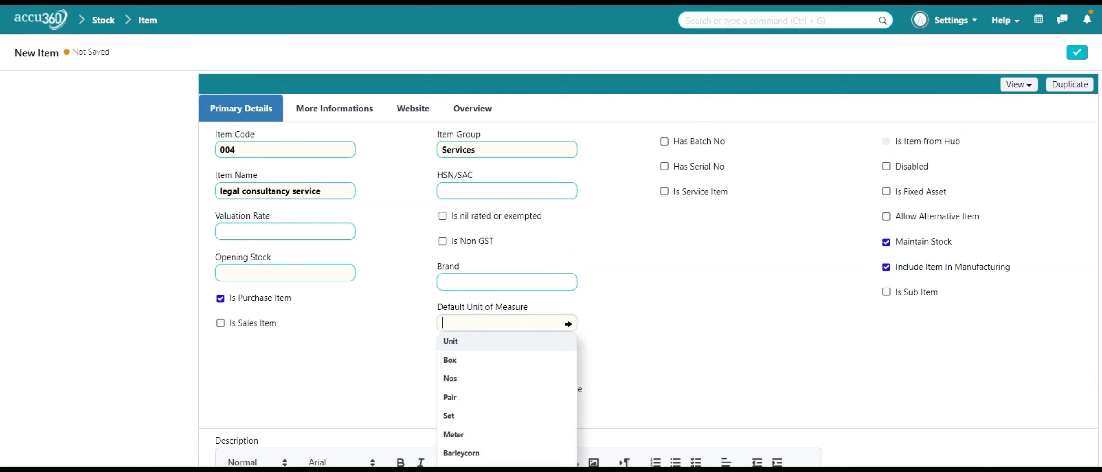
pyautogui.write('job')
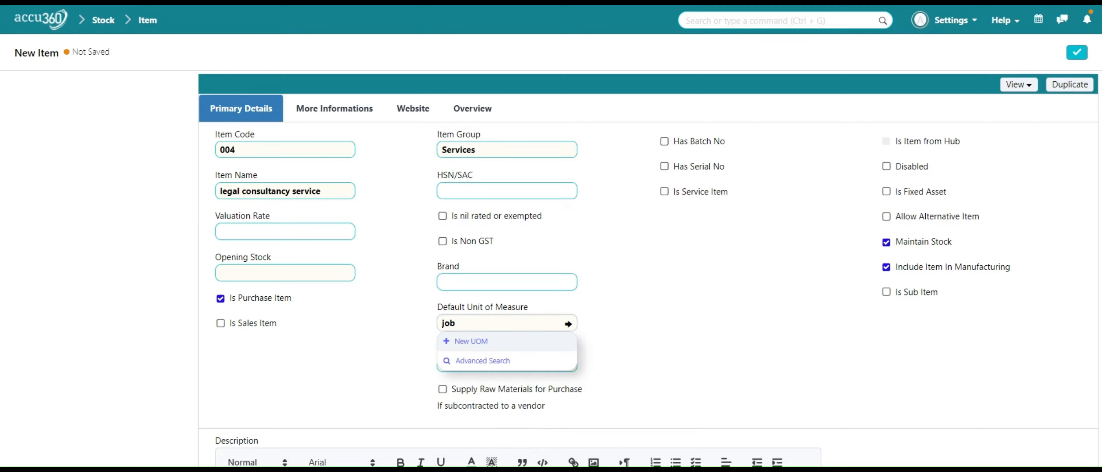
pyautogui.press('BackSpace')
pyautogui.write('b')
pyautogui.click(496, 347)
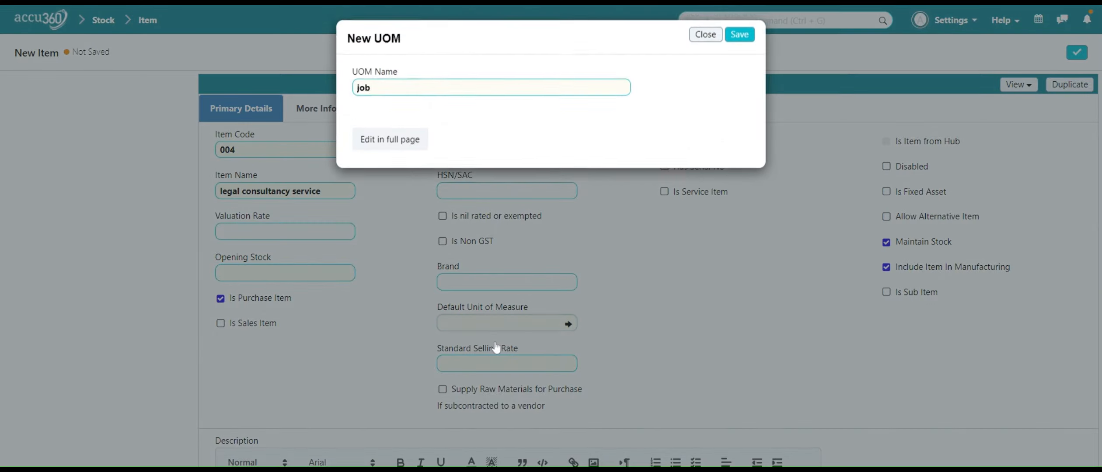
pyautogui.click(392, 153)
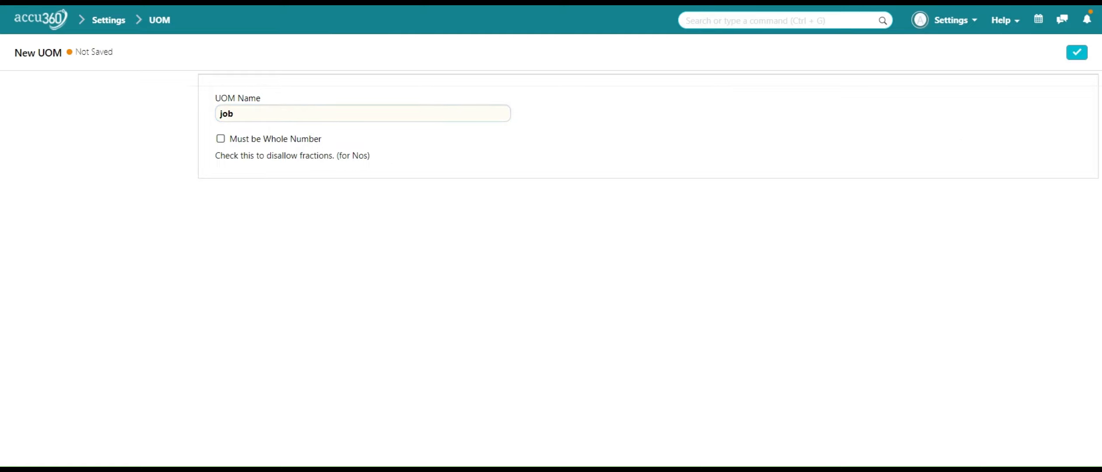
# Step: Capitalize the unit's name to Job, require whole numbers for it, and save it as the item's default unit
pyautogui.click(220, 114)
pyautogui.press('Delete')
pyautogui.write('J')
pyautogui.click(223, 140)
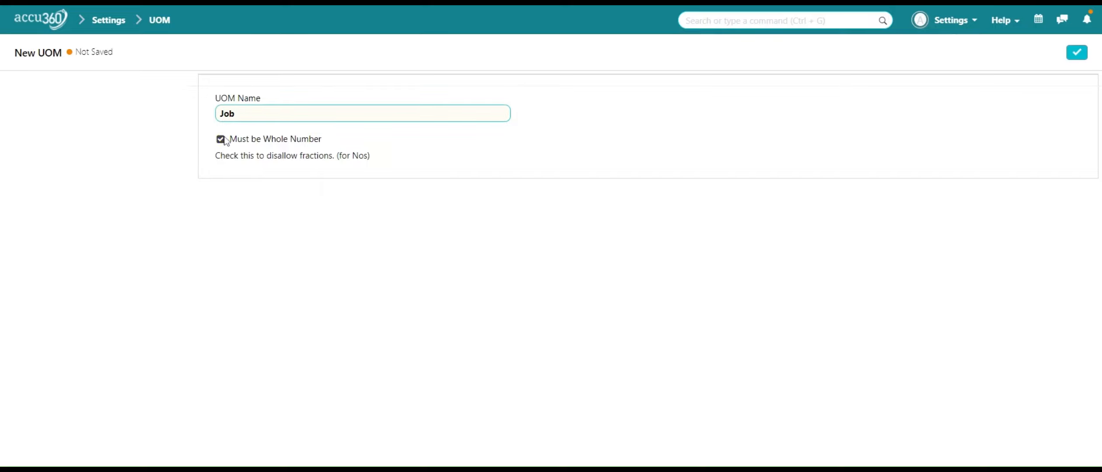
pyautogui.click(1075, 53)
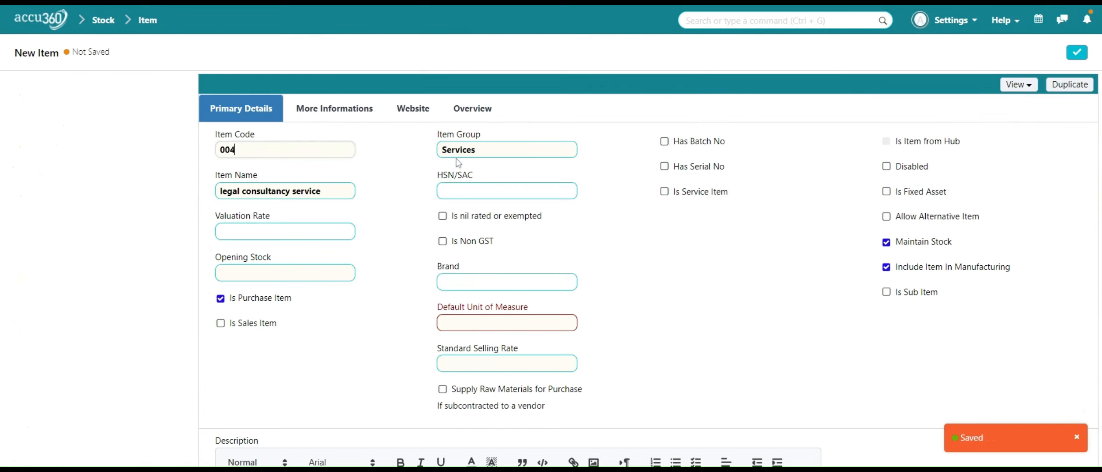
pyautogui.scroll(-2, 522, 217)
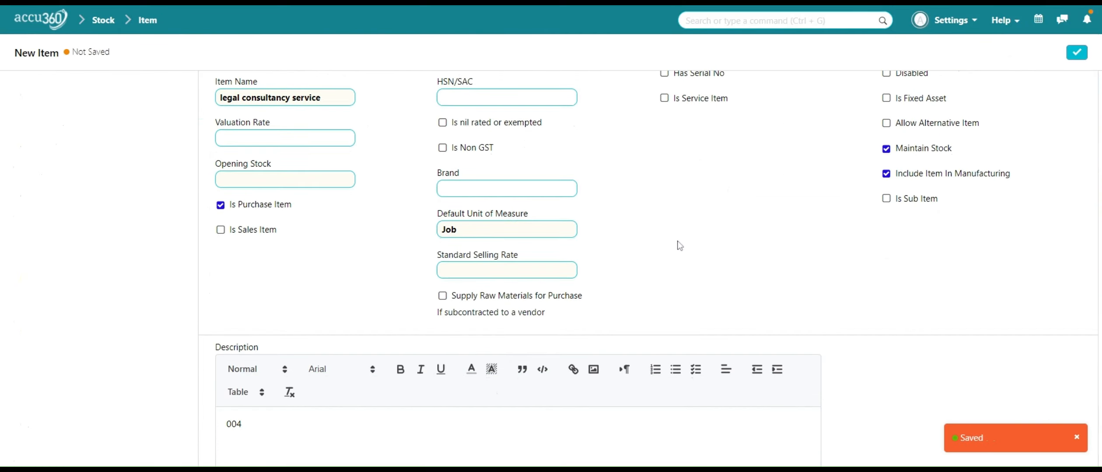
# Step: Mark the legal consultancy service item as a service item
pyautogui.scroll(2, 677, 241)
pyautogui.scroll(-2, 677, 241)
pyautogui.click(507, 306)
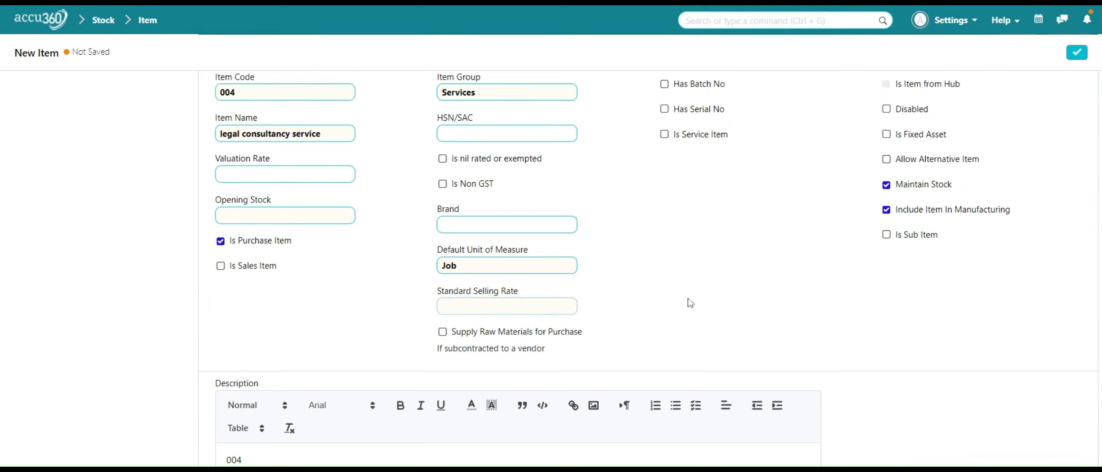
pyautogui.scroll(1, 688, 298)
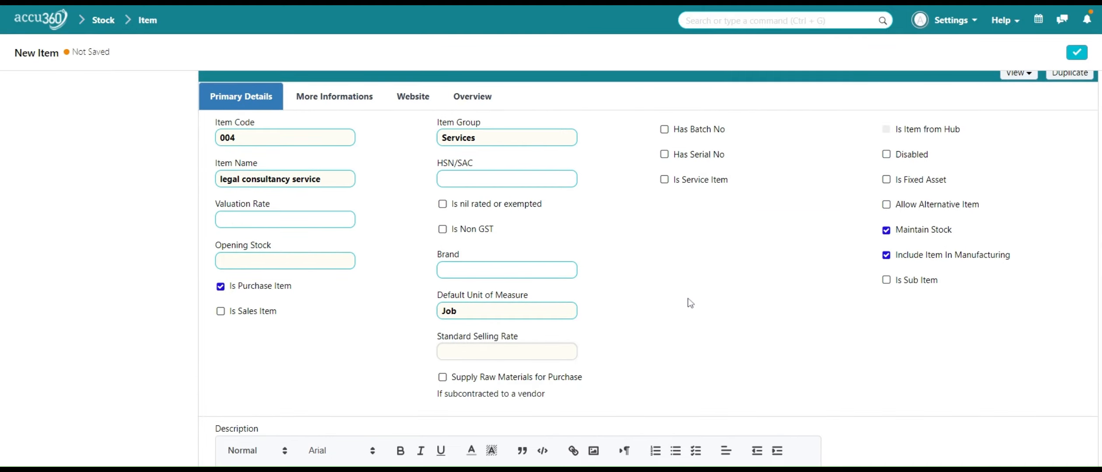
pyautogui.scroll(1, 688, 298)
pyautogui.scroll(-3, 688, 298)
pyautogui.scroll(3, 688, 298)
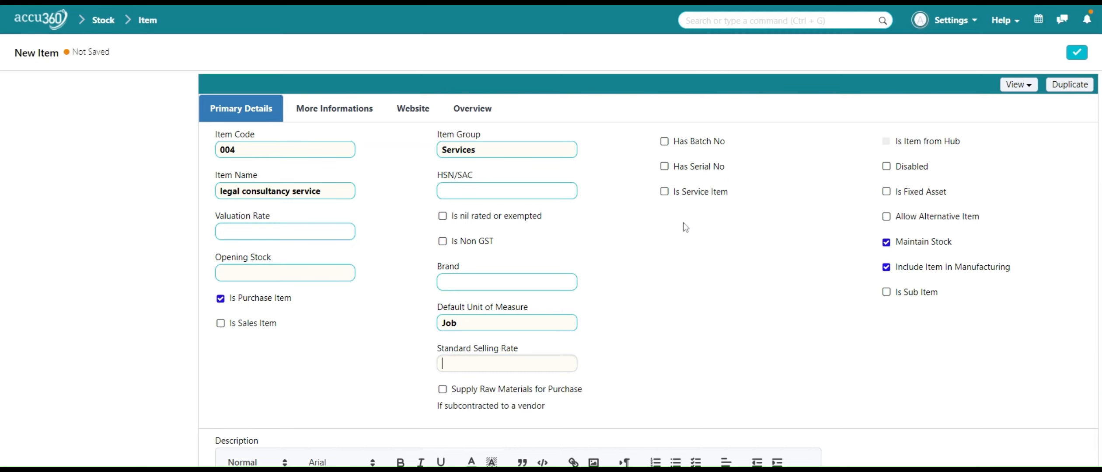
pyautogui.click(670, 195)
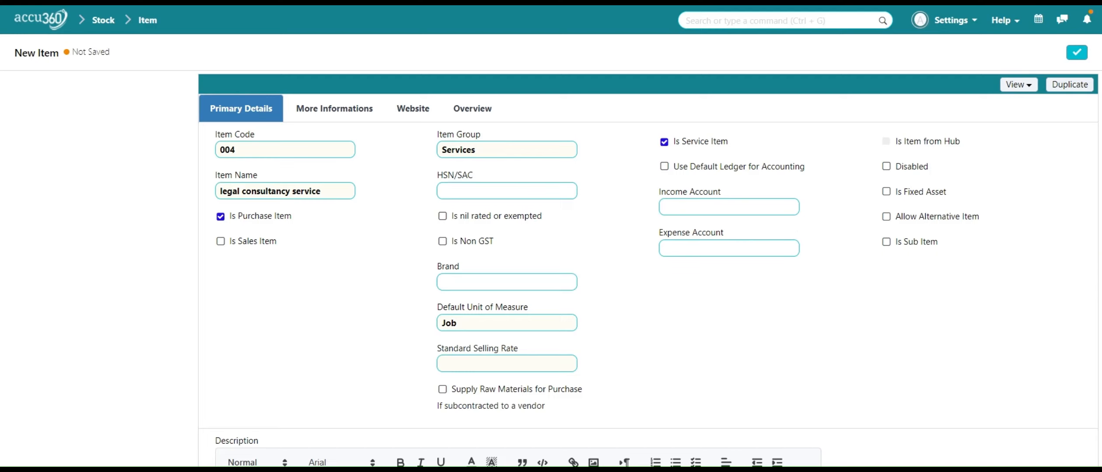
# Step: Set the item's expense account to Legal Expenses - A3 and save the item
pyautogui.click(729, 249)
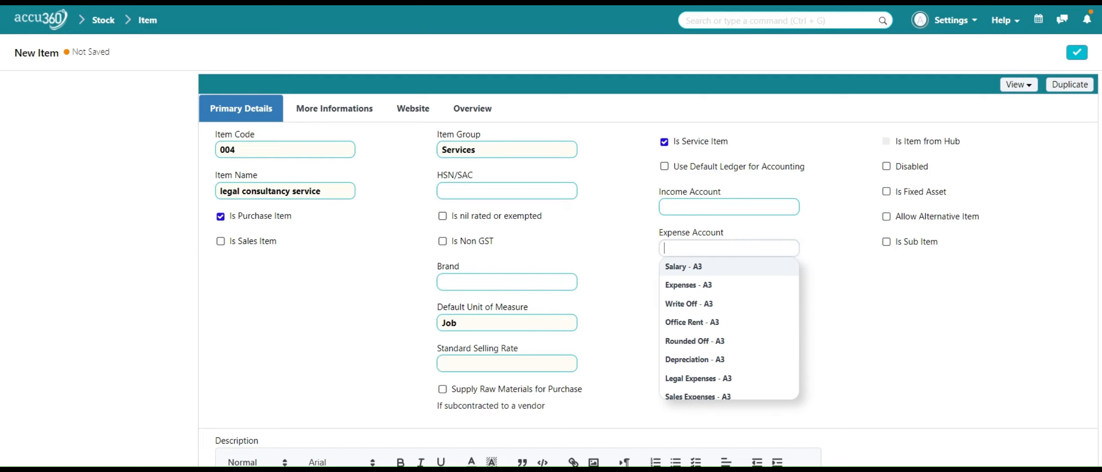
pyautogui.click(729, 379)
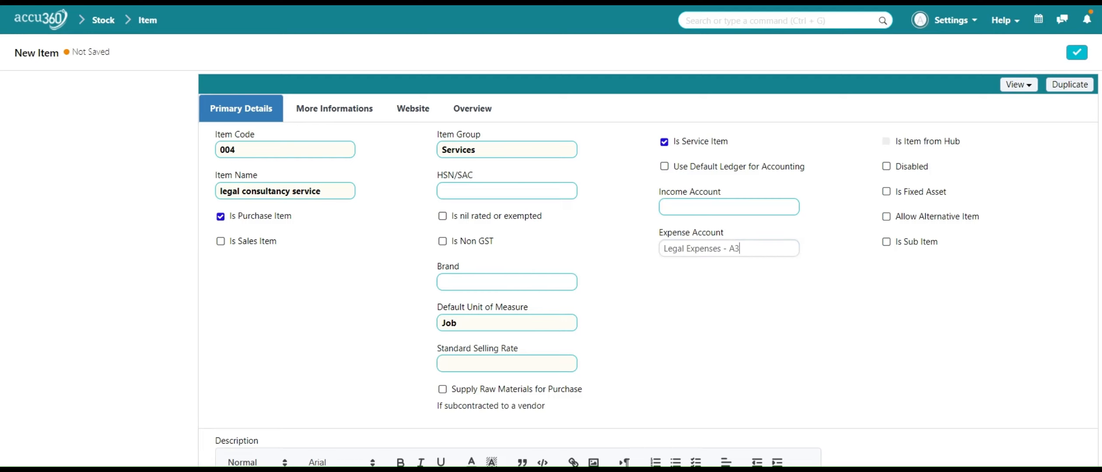
pyautogui.click(1076, 56)
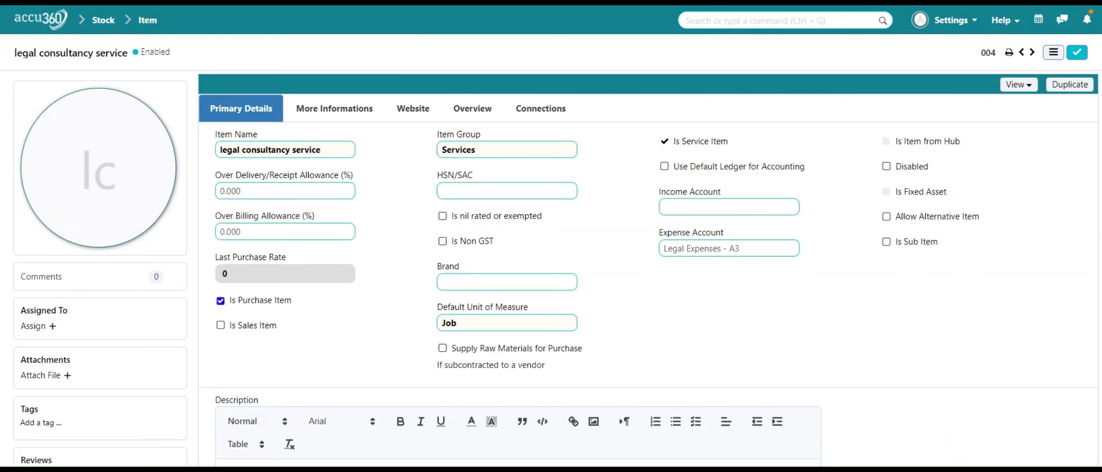
# Step: Start a new purchase invoice and select All Consultant Pvt. Ltd. as its supplier
pyautogui.hotkey('ctrl', 'g')
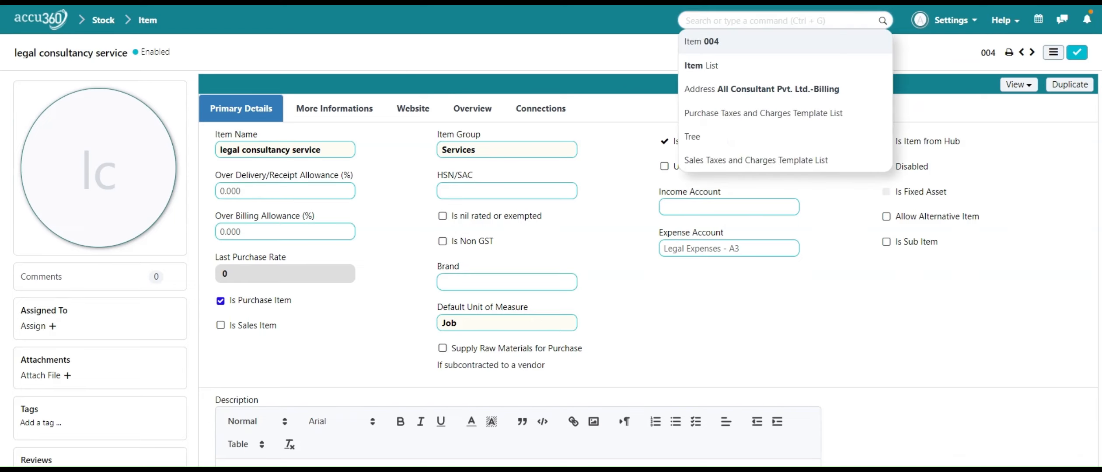
pyautogui.write('pucha')
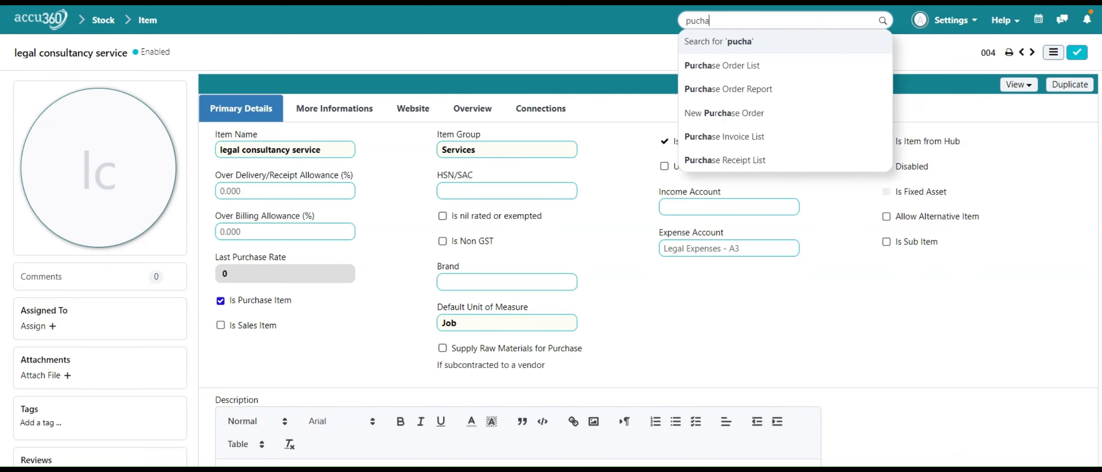
pyautogui.click(850, 148)
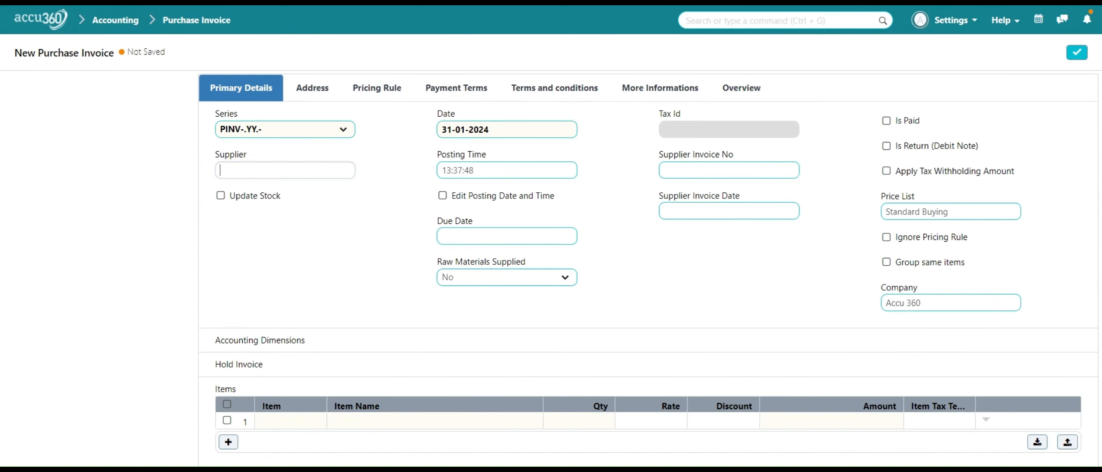
pyautogui.write('a')
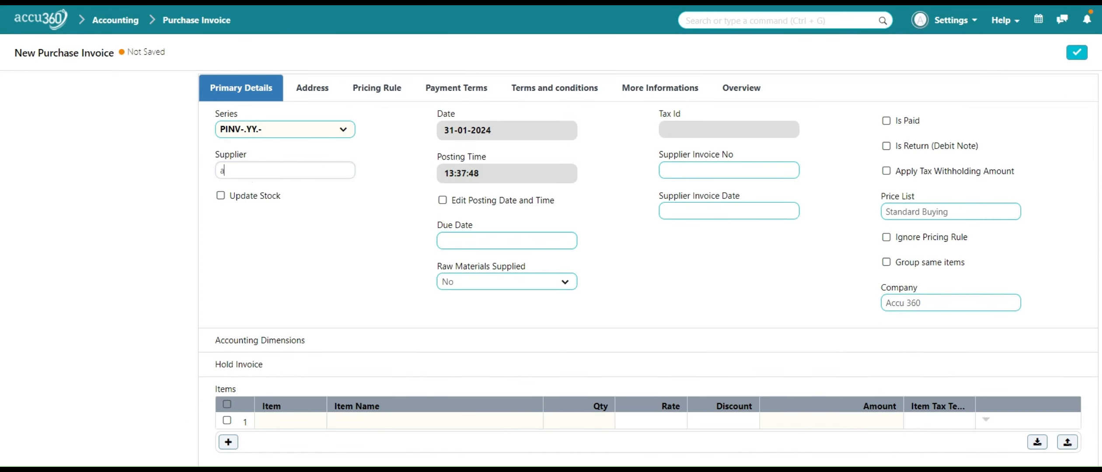
pyautogui.write('ll')
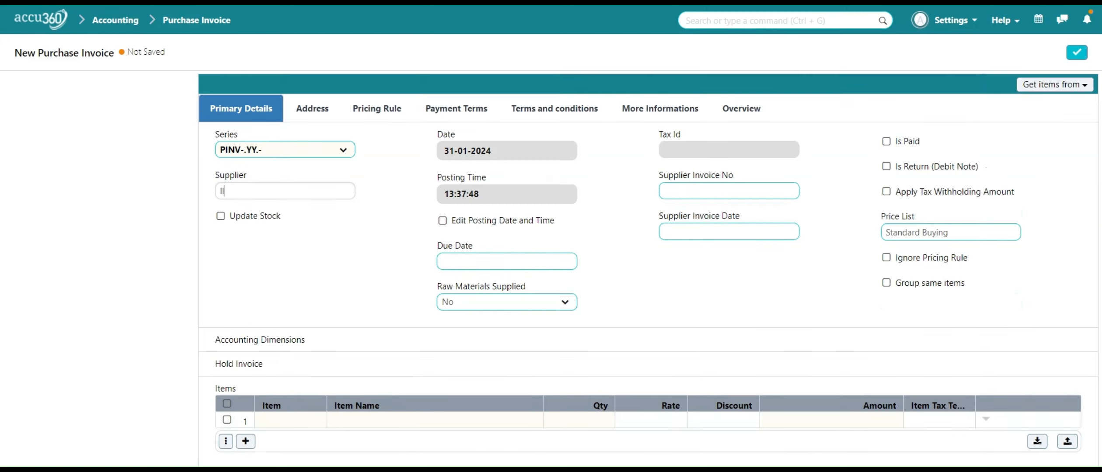
pyautogui.write('a')
pyautogui.press('BackSpace')
pyautogui.press('BackSpace')
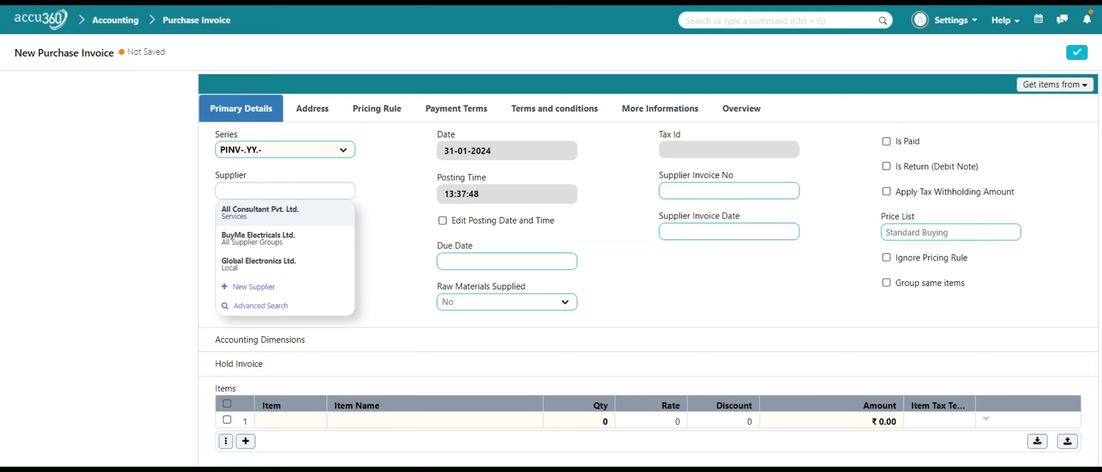
pyautogui.click(268, 213)
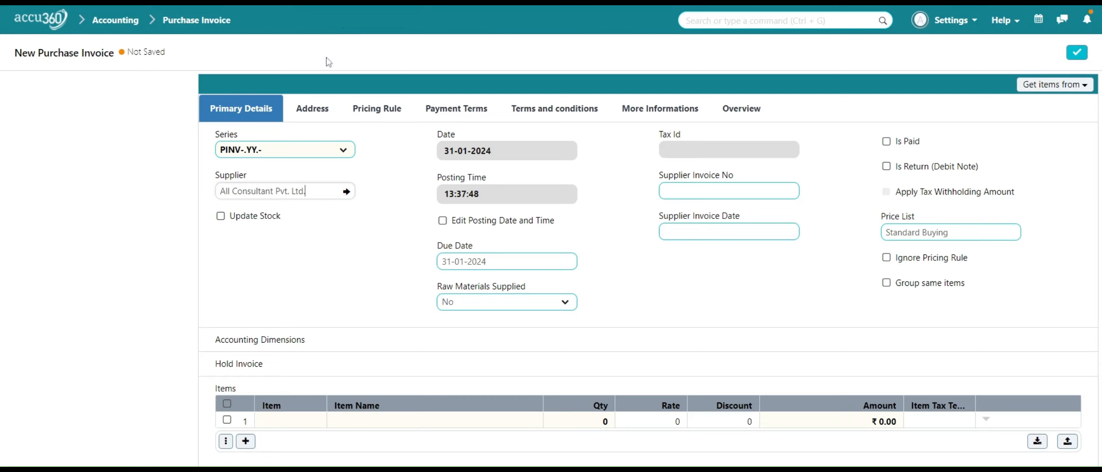
# Step: Set the supplier invoice date to 29-01-2024 and the supplier invoice number to 0035
pyautogui.scroll(-1, 538, 244)
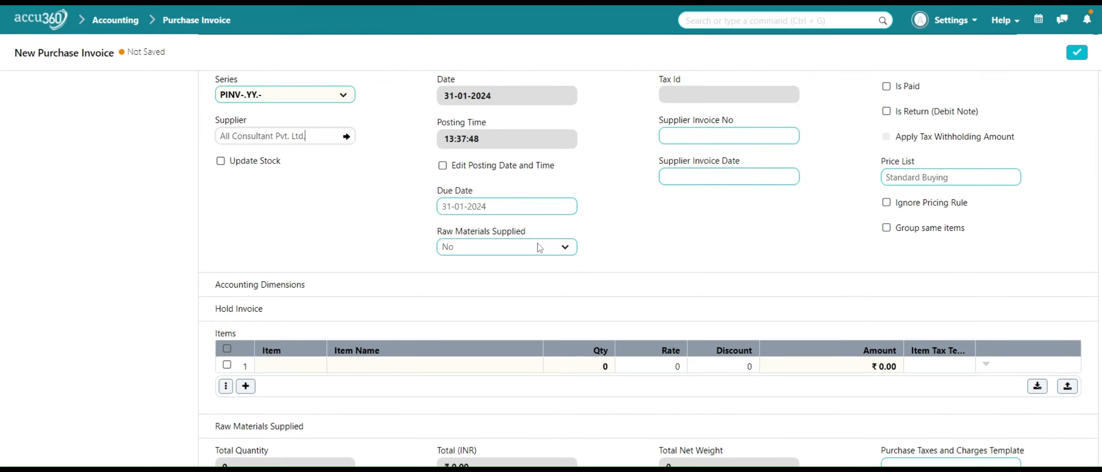
pyautogui.scroll(-1, 539, 248)
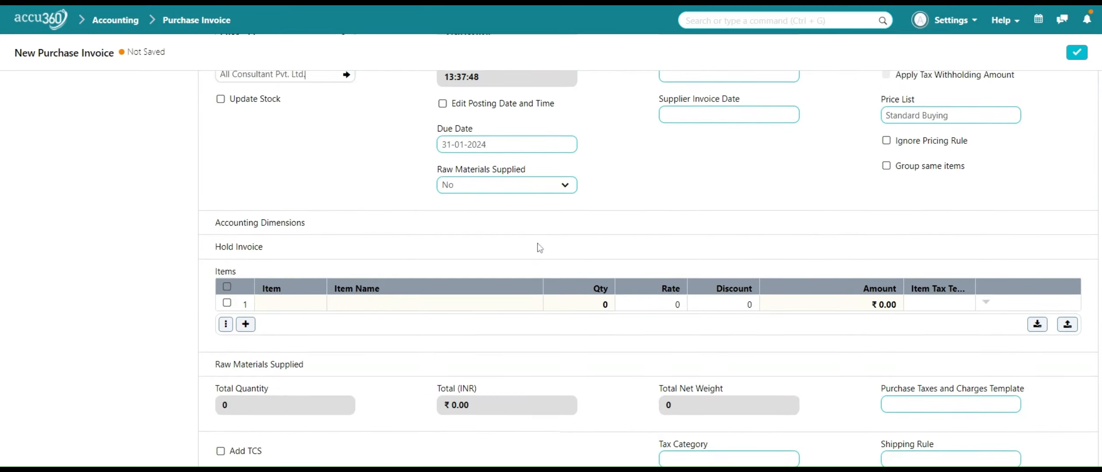
pyautogui.scroll(2, 432, 13)
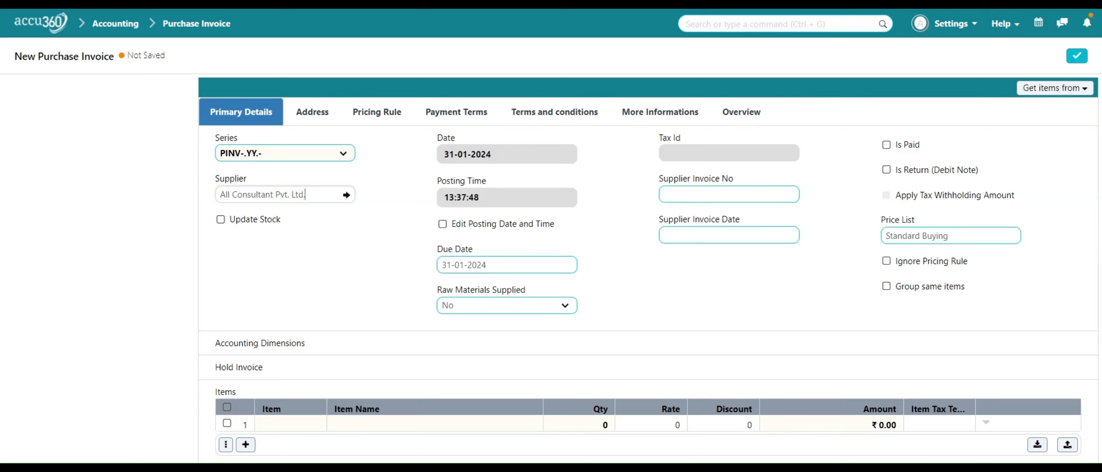
pyautogui.click(755, 227)
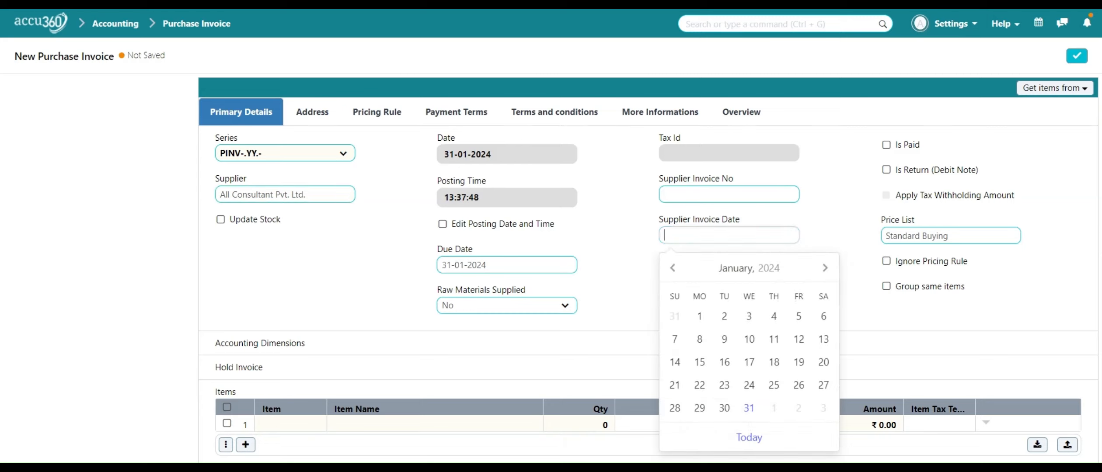
pyautogui.click(700, 408)
pyautogui.click(726, 196)
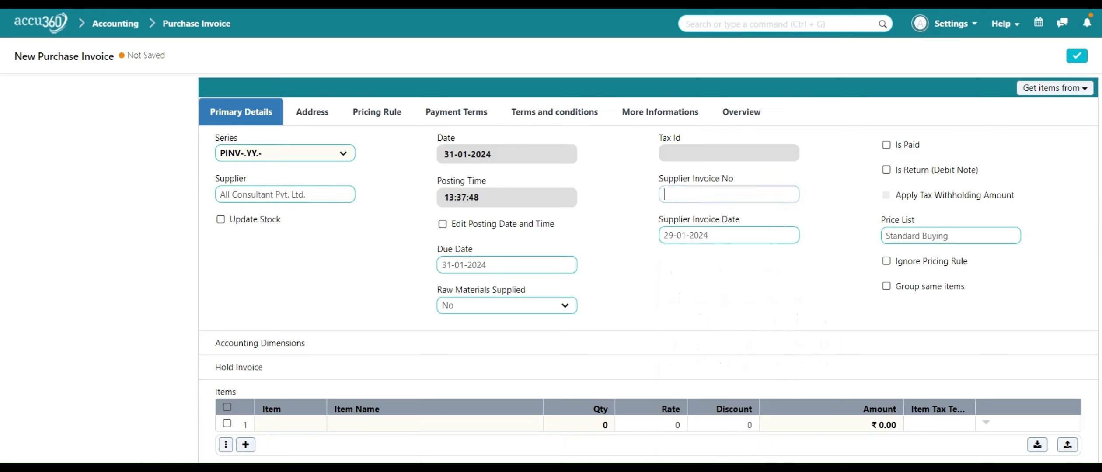
pyautogui.write('0035')
pyautogui.click(729, 280)
# Step: Add item 004, legal consultancy service, to the invoice's first item row at a rate of 50,000
pyautogui.scroll(-3, 664, 114)
pyautogui.scroll(-1, 663, 114)
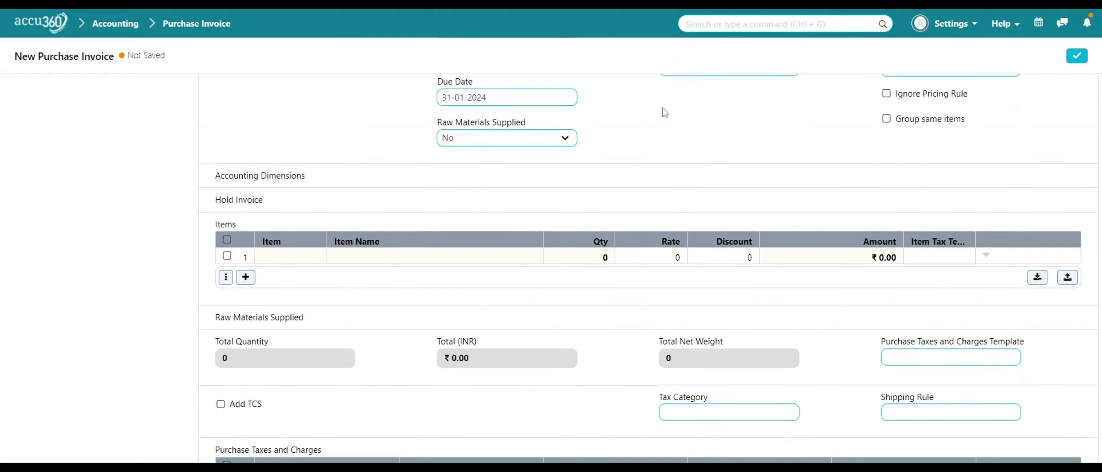
pyautogui.click(280, 258)
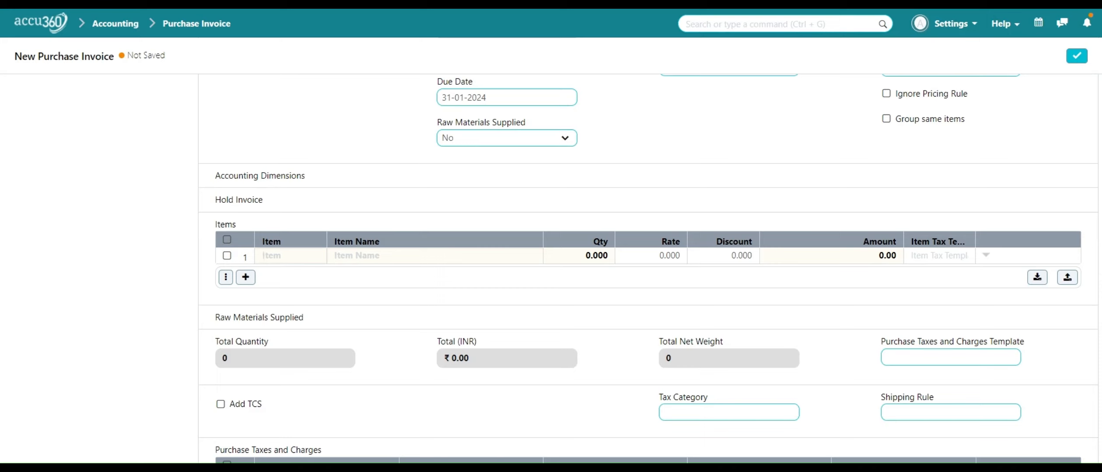
pyautogui.write('s')
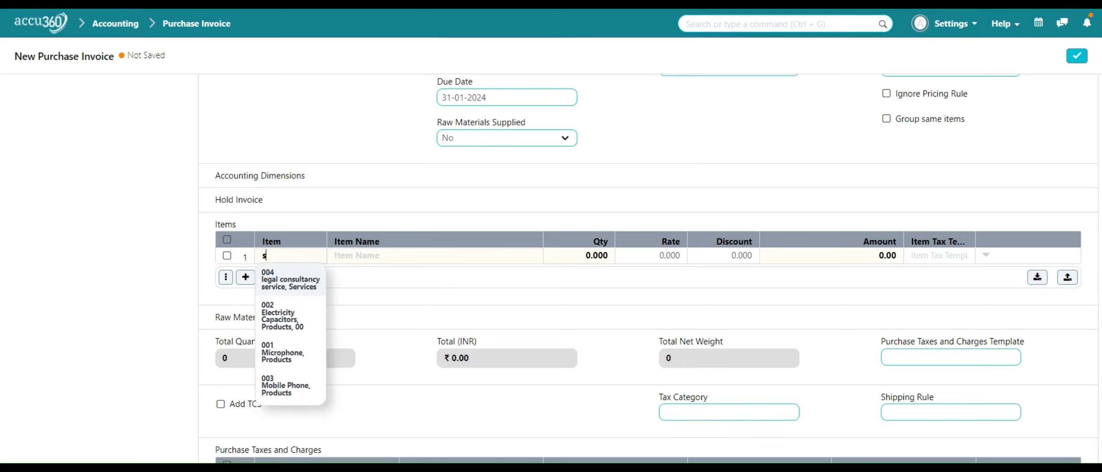
pyautogui.click(291, 280)
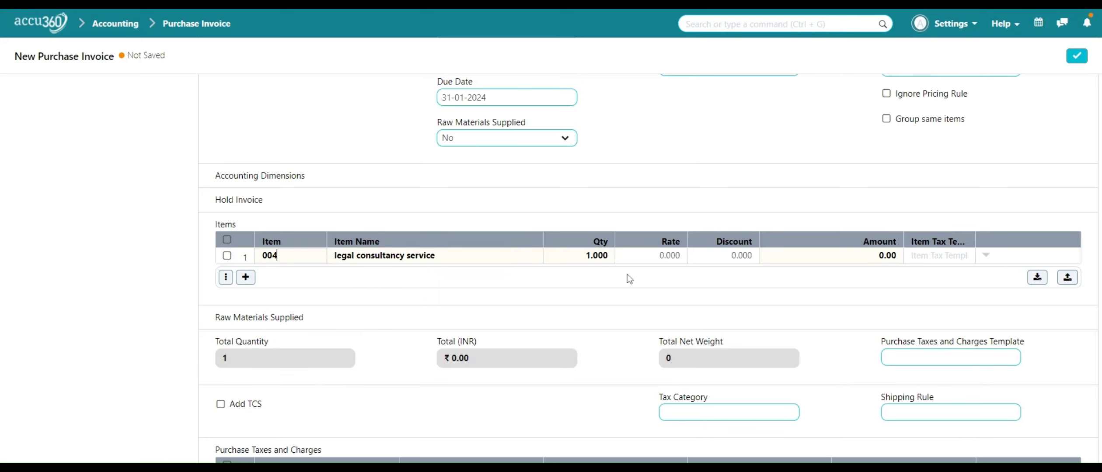
pyautogui.click(660, 253)
pyautogui.write('5000')
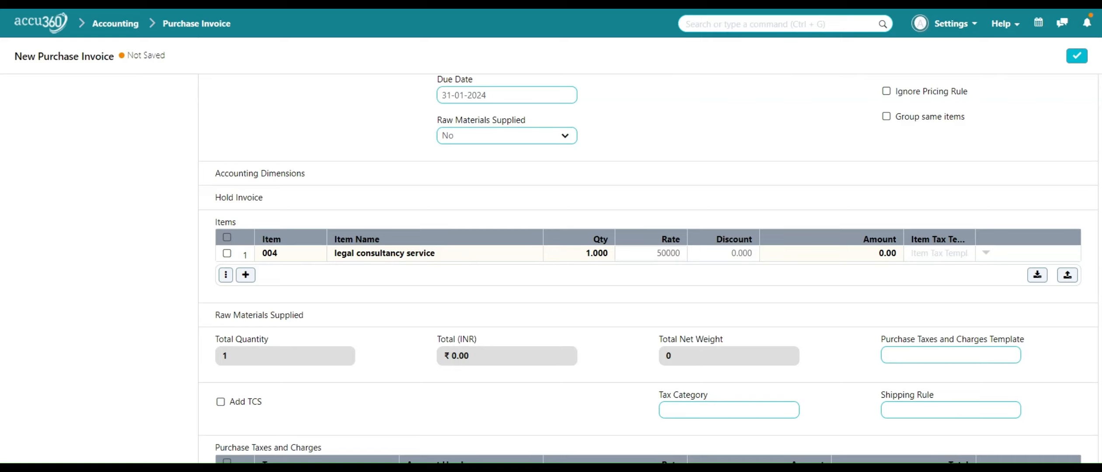
pyautogui.click(687, 274)
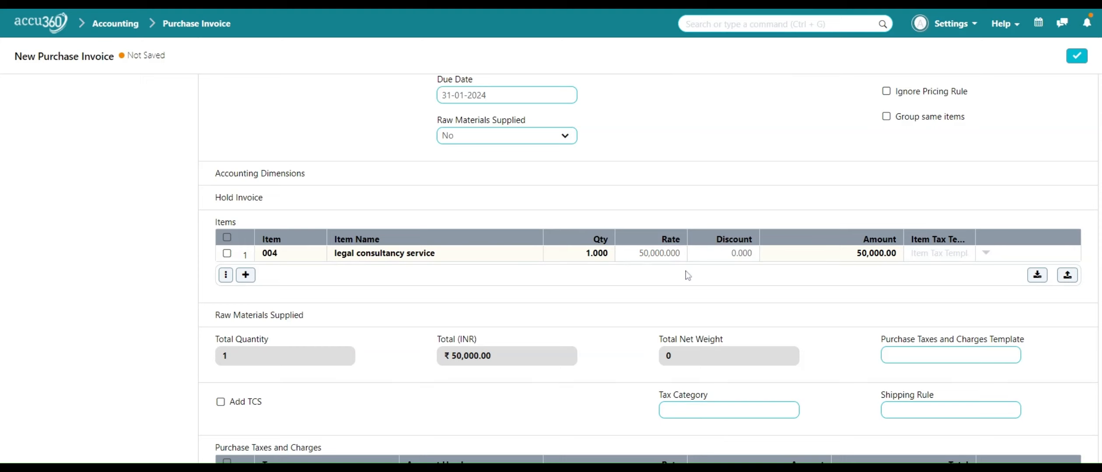
# Step: Apply the IGST 18% - A3 purchase taxes and charges template to the invoice and check the tax row
pyautogui.scroll(-1, 744, 277)
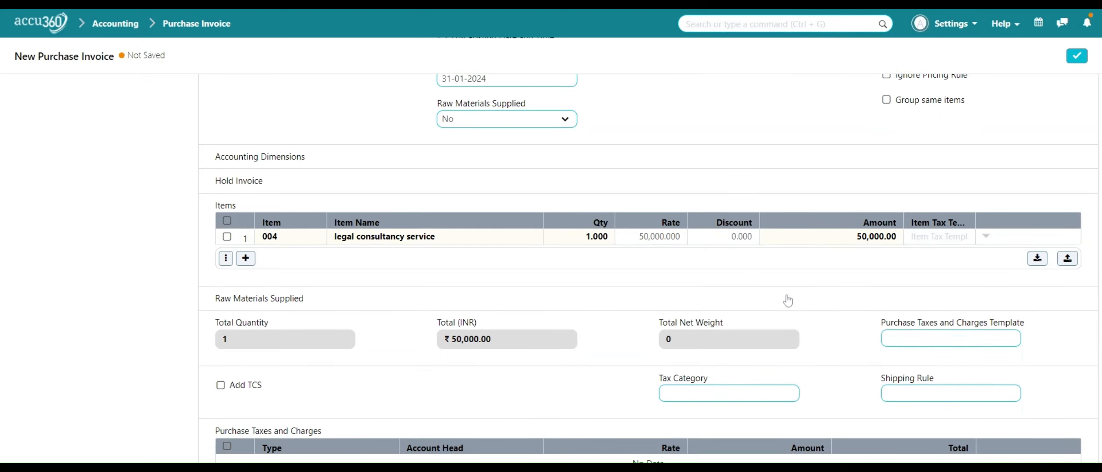
pyautogui.scroll(-1, 787, 301)
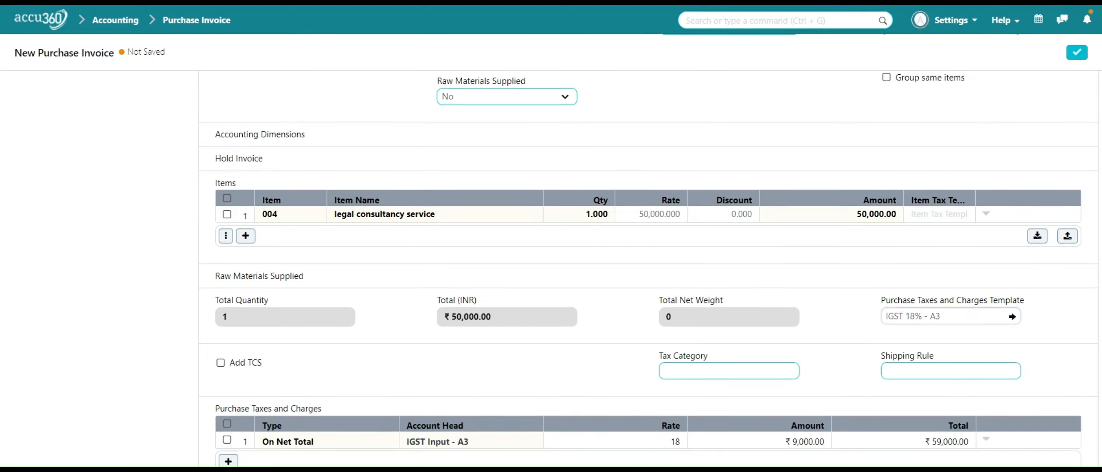
pyautogui.scroll(-2, 673, 344)
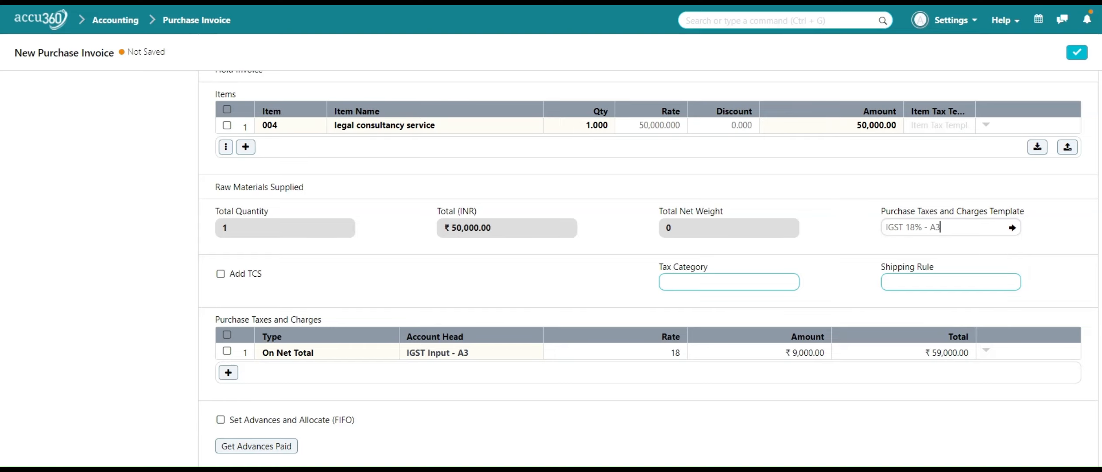
pyautogui.scroll(-1, 648, 271)
pyautogui.scroll(-5, 966, 237)
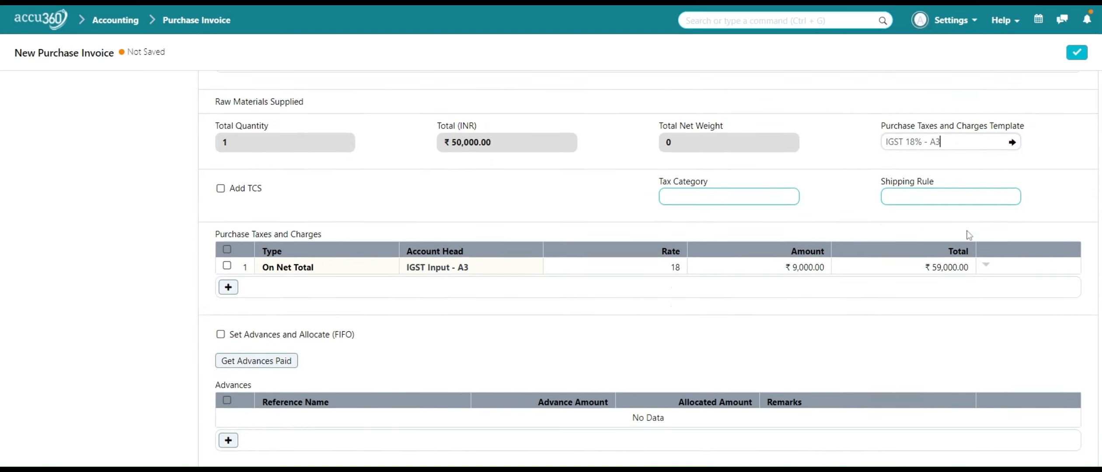
pyautogui.scroll(4, 968, 237)
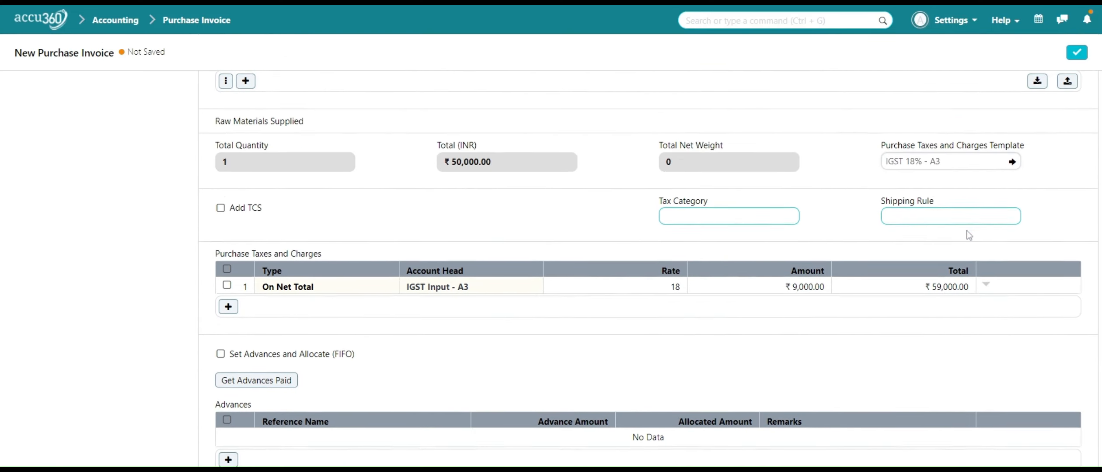
# Step: Save the purchase invoice and submit it permanently
pyautogui.click(1081, 56)
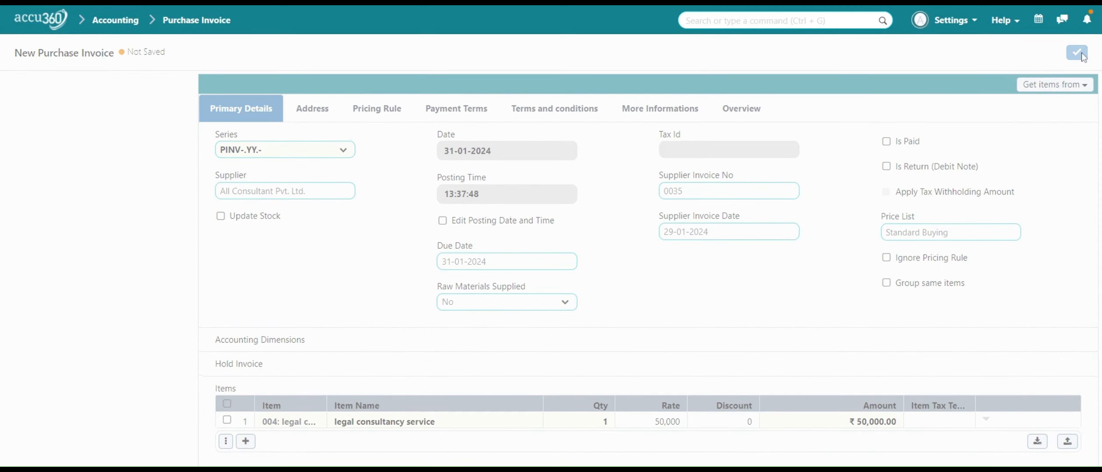
pyautogui.click(1081, 56)
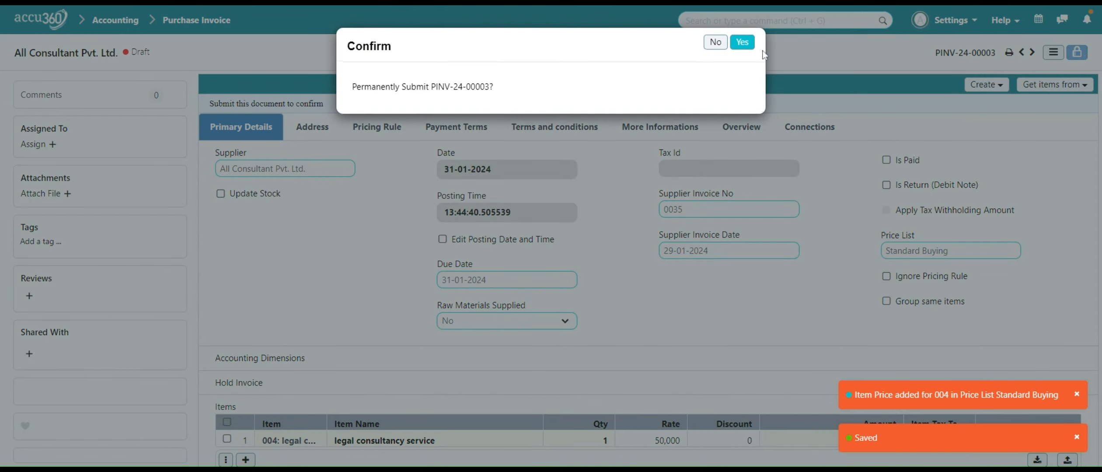
pyautogui.click(742, 42)
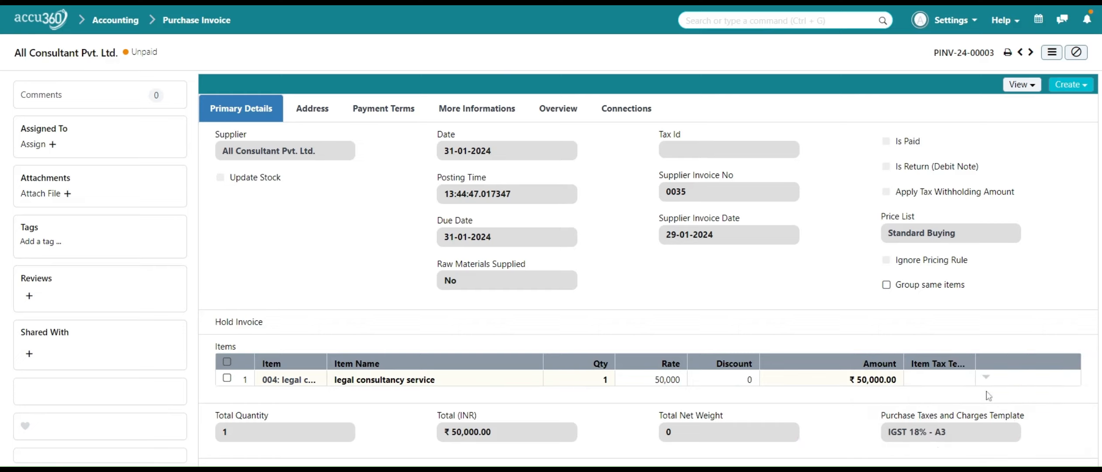
# Step: Review the submitted invoice and return to the list of purchase invoices
pyautogui.scroll(-1, 986, 390)
pyautogui.scroll(1, 986, 391)
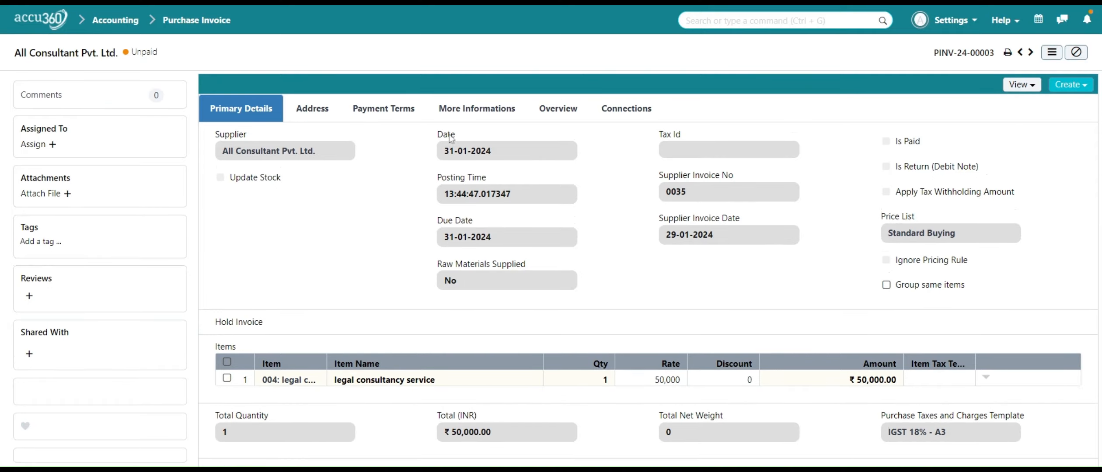
pyautogui.click(201, 33)
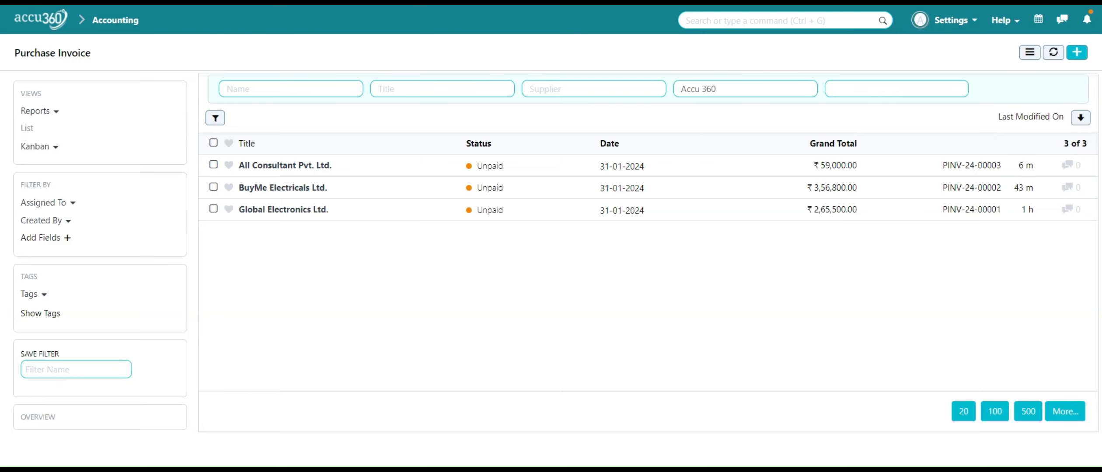
# Step: Review the stock ledger entries of the Global Electronics Ltd. purchase invoice, including the value and voucher columns, and return to the invoice
pyautogui.click(296, 214)
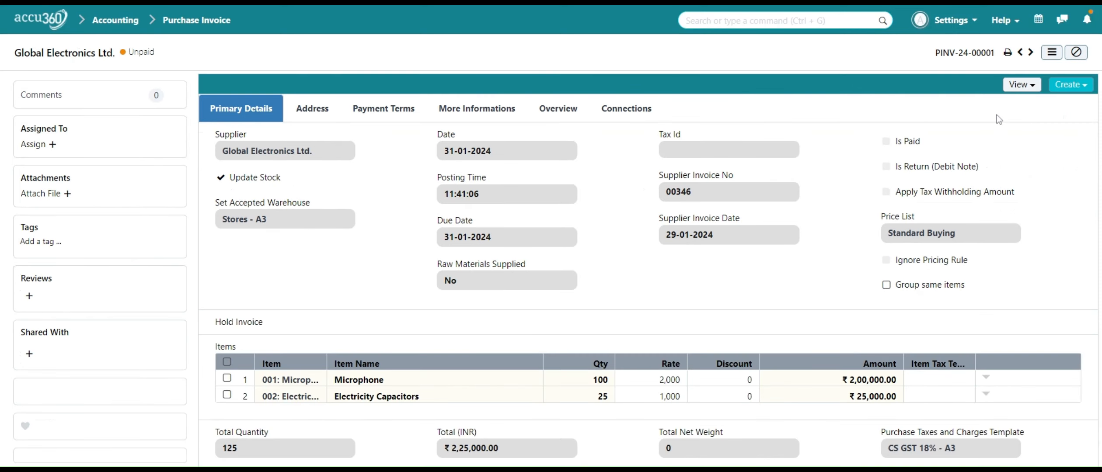
pyautogui.click(1014, 89)
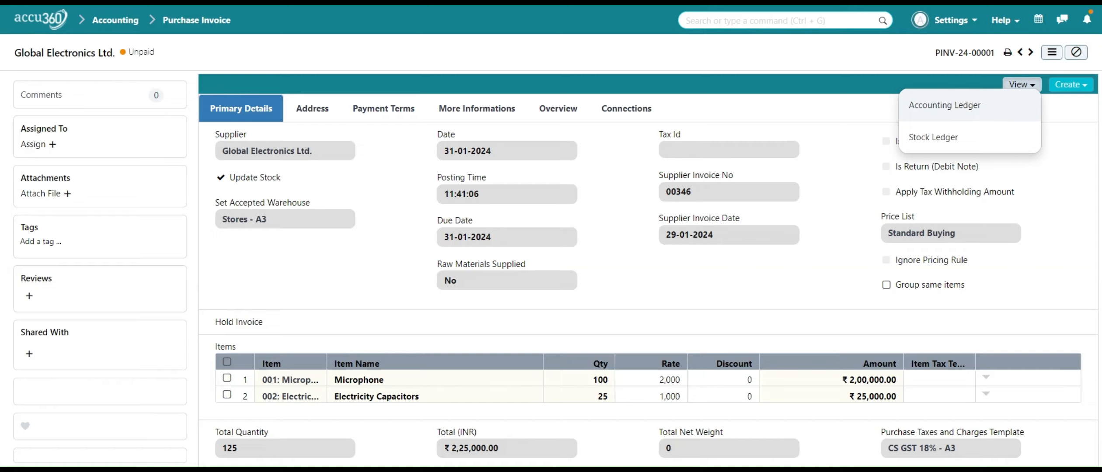
pyautogui.click(982, 137)
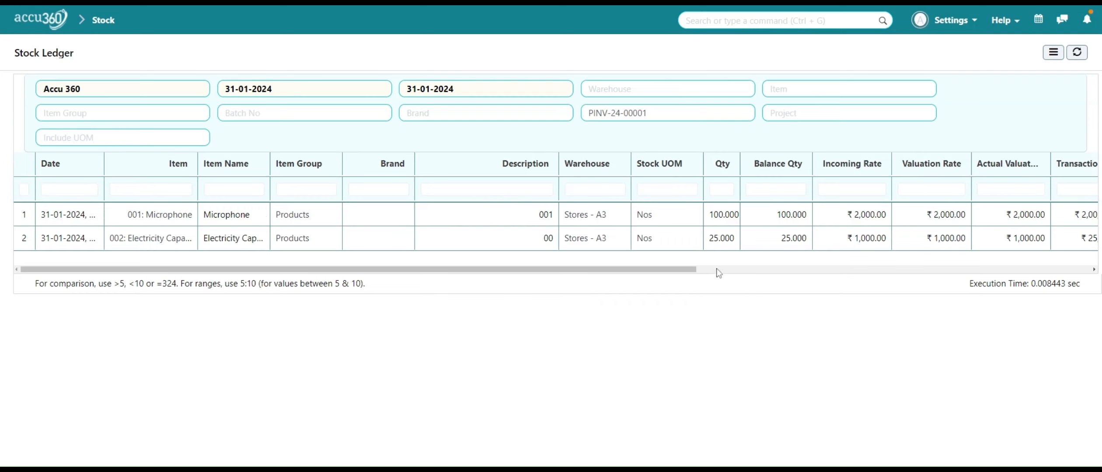
pyautogui.moveTo(694, 272); pyautogui.dragTo(832, 271)
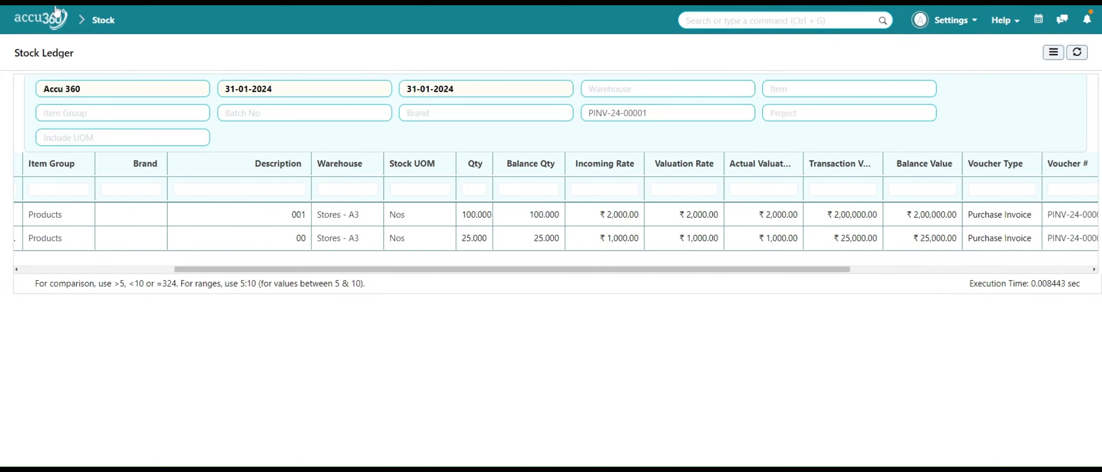
pyautogui.hotkey('alt', 'Left')
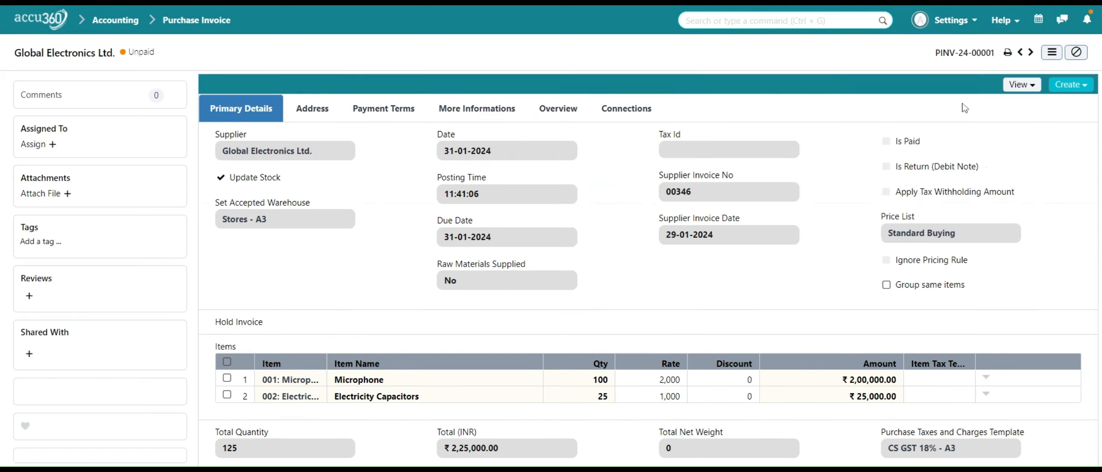
# Step: Examine the accounting ledger entries of the Global Electronics Ltd. invoice down to the closing row, and return to the purchase invoice list
pyautogui.click(1022, 87)
pyautogui.click(1014, 105)
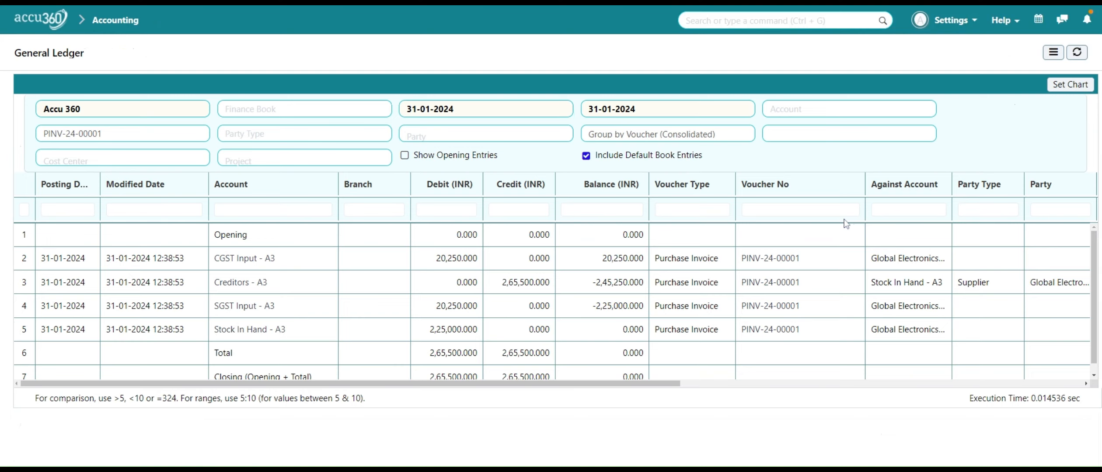
pyautogui.click(594, 379)
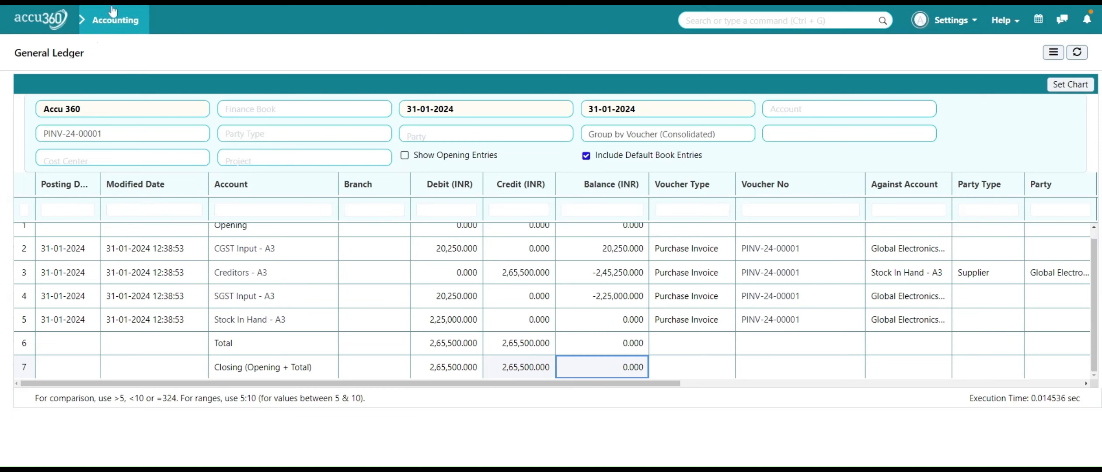
pyautogui.hotkey('alt', 'Left')
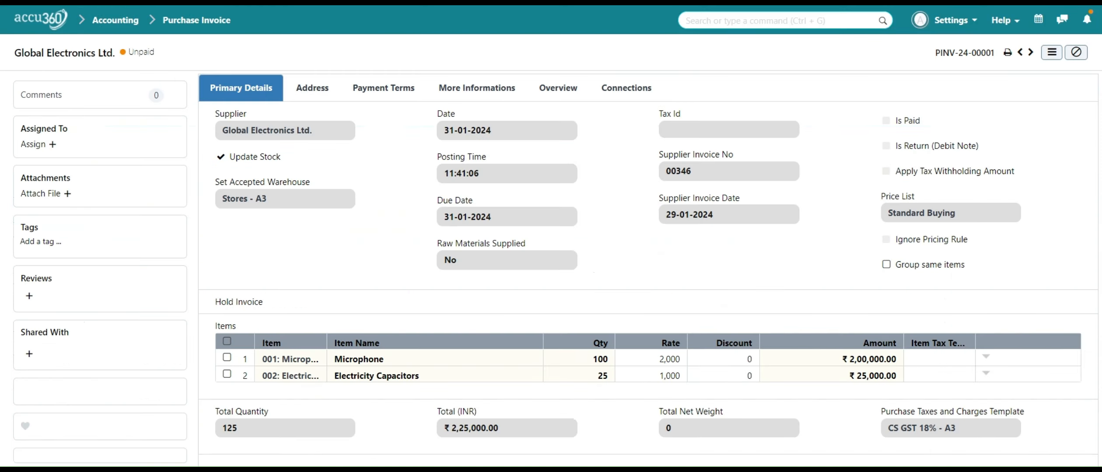
pyautogui.click(181, 26)
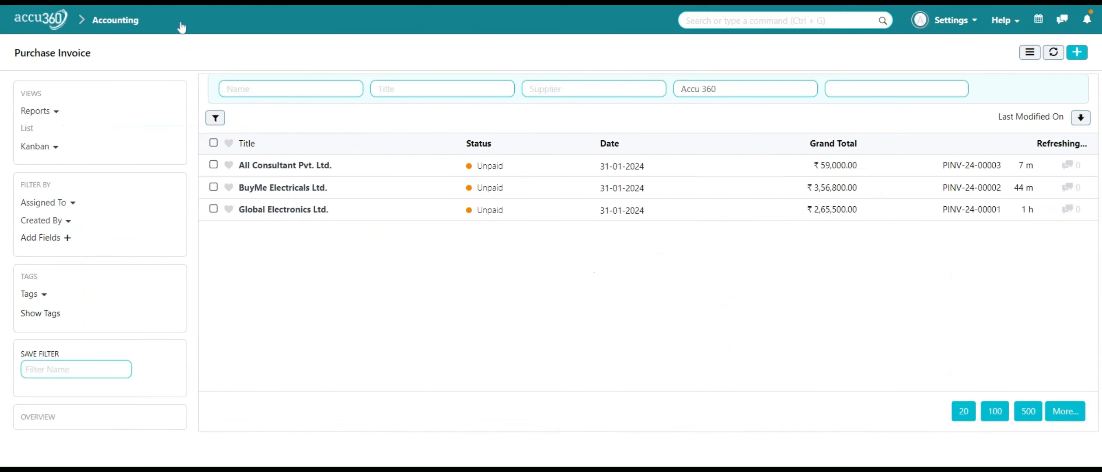
# Step: Examine the accounting ledger of the All Consultant Pvt. Ltd. invoice through the closing row and cost center column, and return to the home page
pyautogui.click(271, 173)
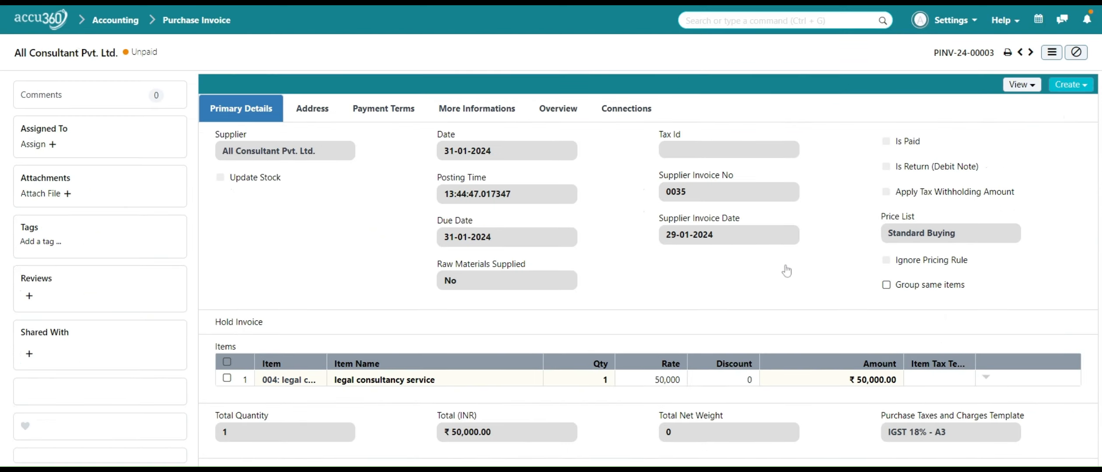
pyautogui.click(1022, 87)
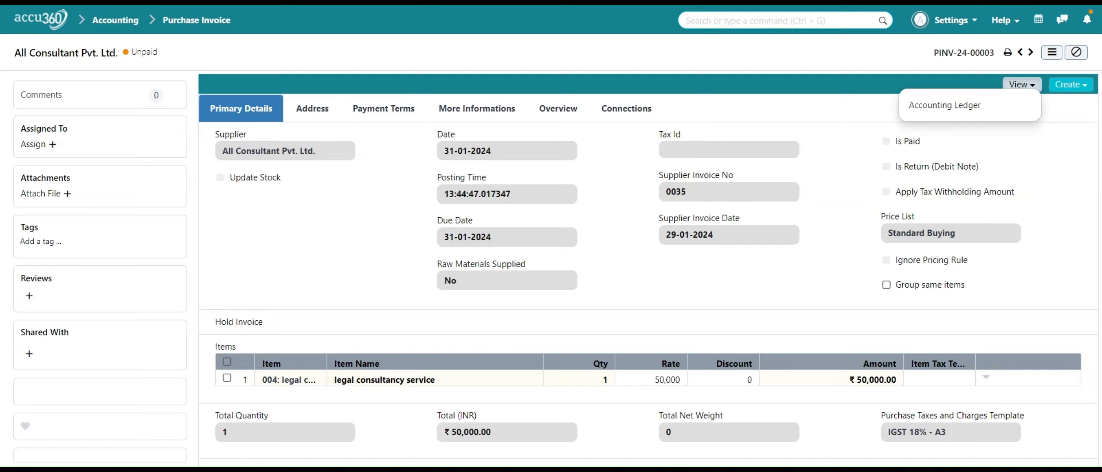
pyautogui.click(981, 122)
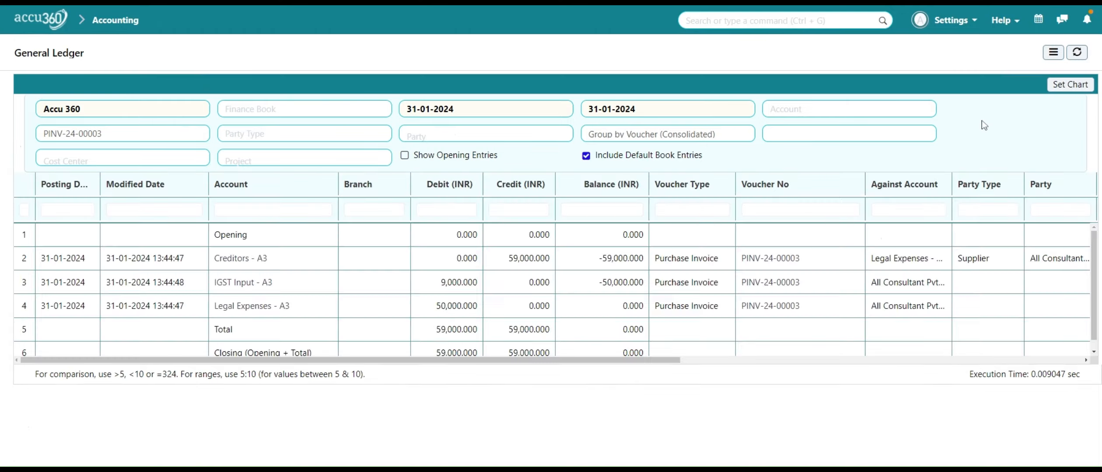
pyautogui.scroll(-1, 770, 251)
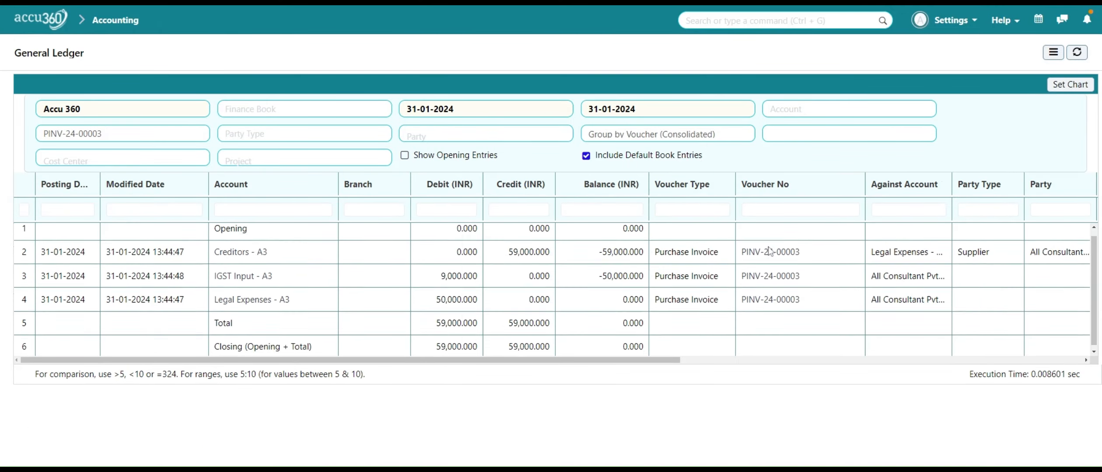
pyautogui.hscroll(5, 770, 251)
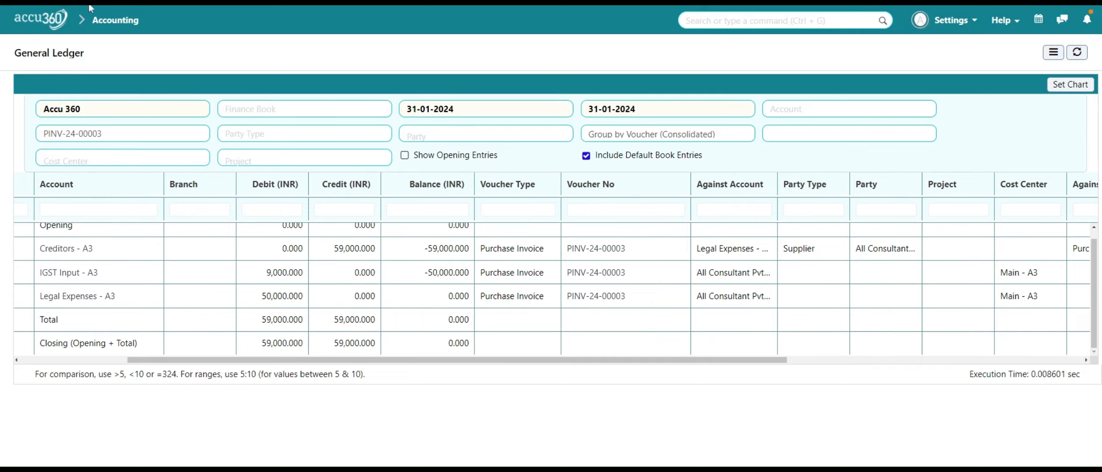
pyautogui.click(49, 19)
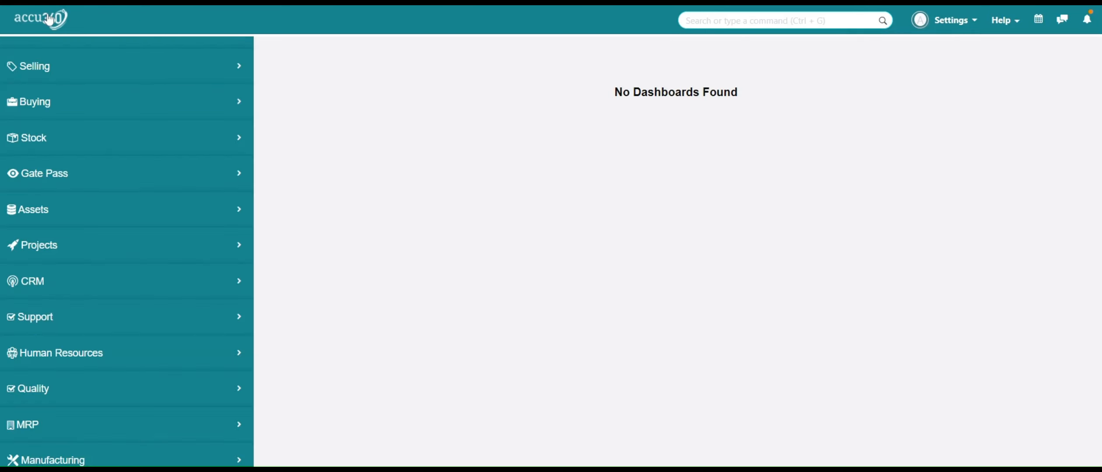